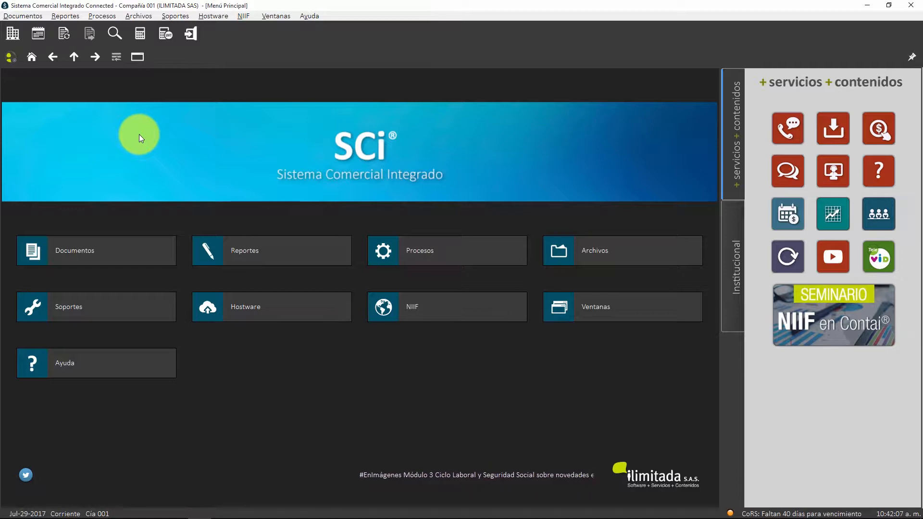
# Open the Cotizaciones capture form from the Documentos module to start a new quotation.
pyautogui.click(78, 246)
pyautogui.click(79, 250)
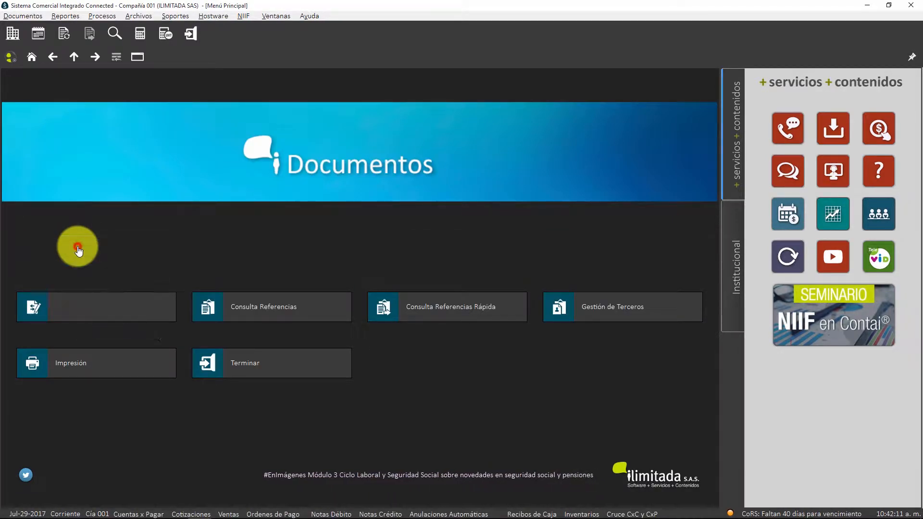
pyautogui.click(217, 254)
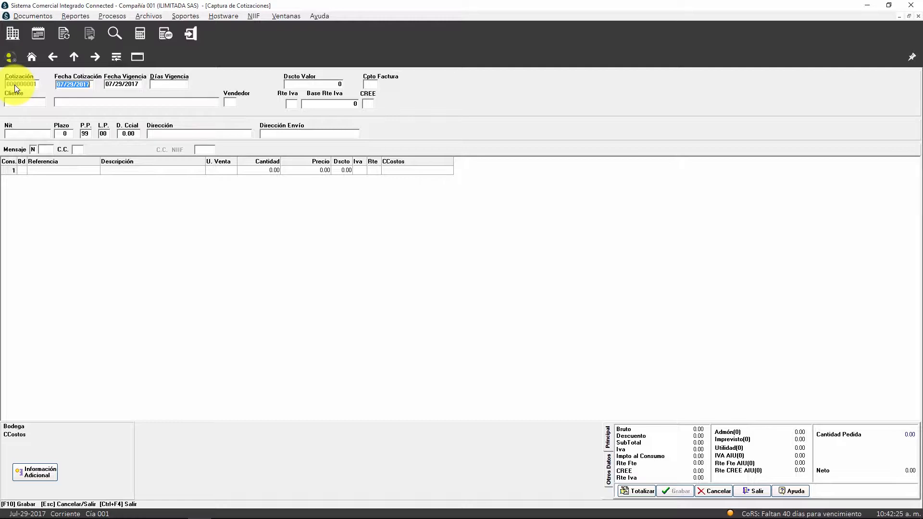
# Accept the proposed quotation date and set the Fecha Vigencia to 08/05/2017.
pyautogui.press('Return')
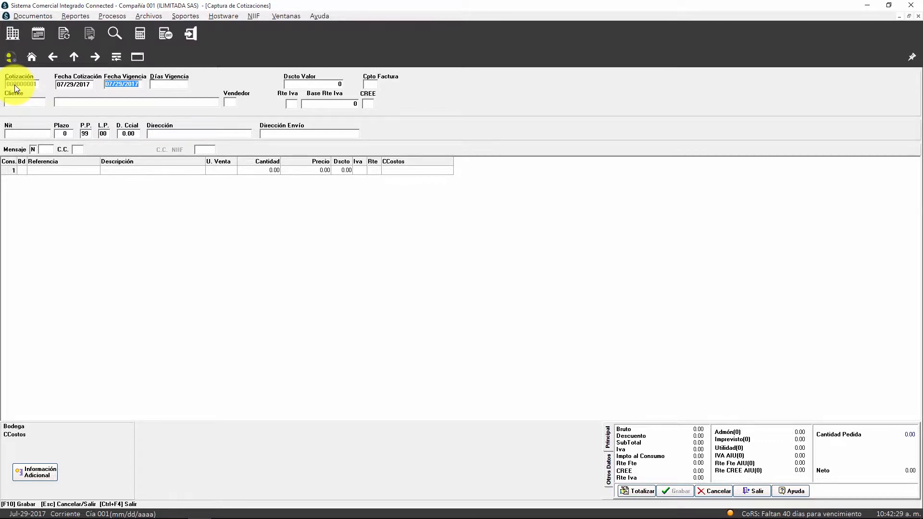
pyautogui.write('08/05/')
pyautogui.write('2017')
pyautogui.press('Return')
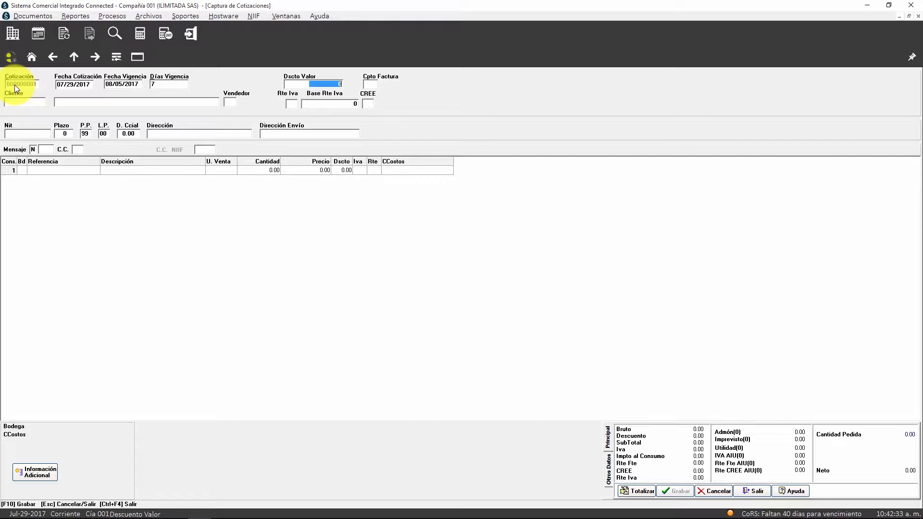
# Keep the calculated Días Vigencia and accept the default Dscto Valor for the quotation.
pyautogui.click(156, 84)
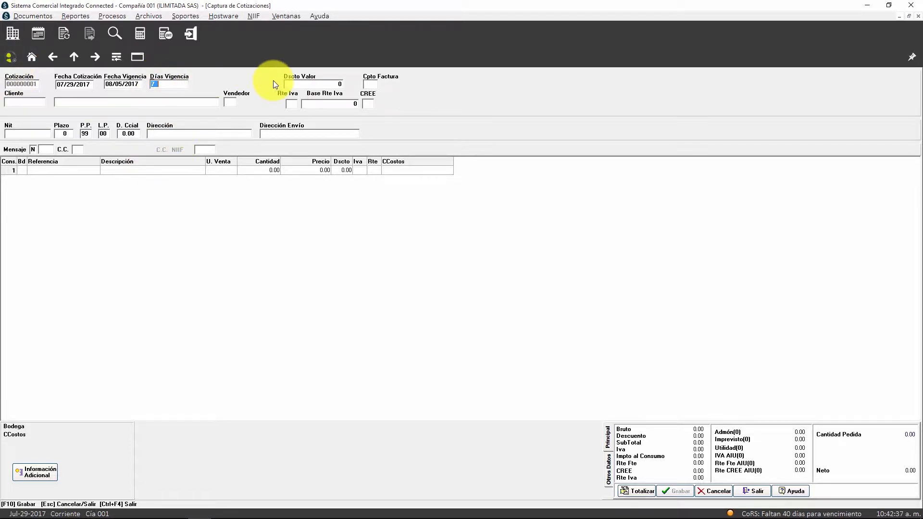
pyautogui.press('Return')
pyautogui.press('Return')
pyautogui.press('Return')
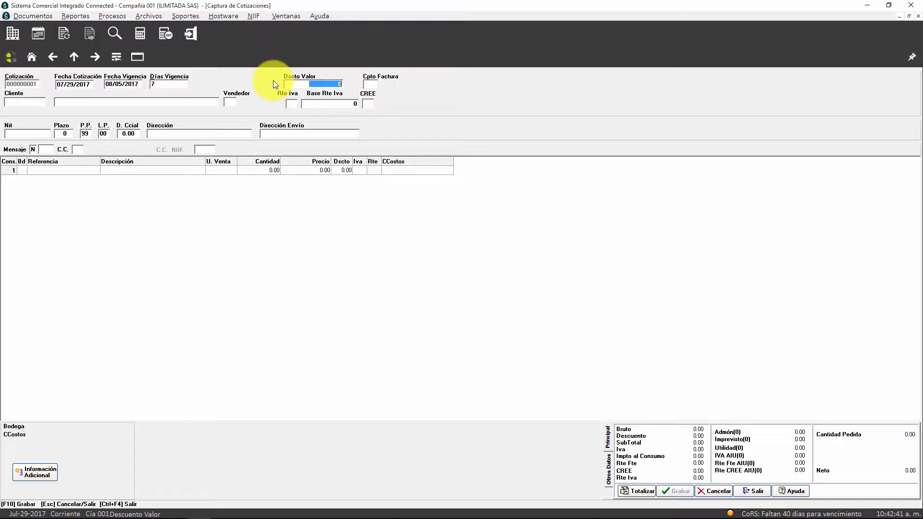
pyautogui.press('Return')
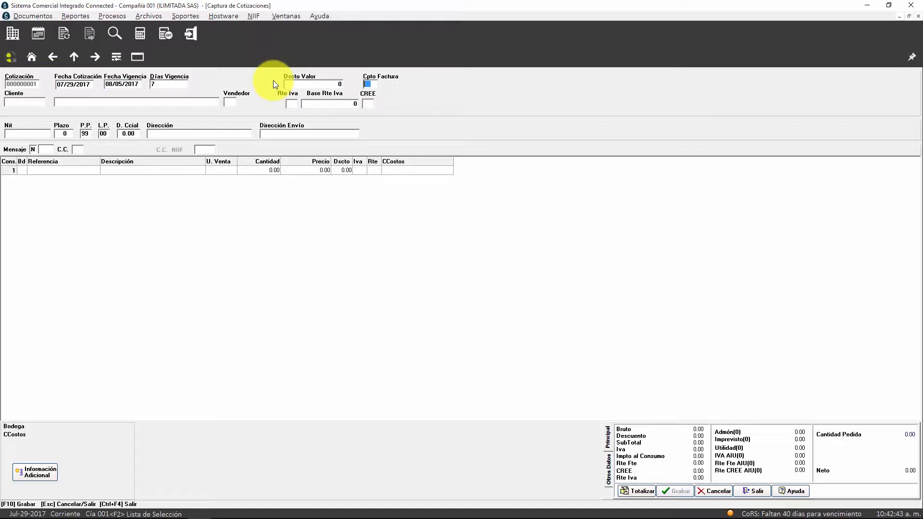
# Look up the invoice concept and assign 001 VENTAS A CREDITO to the quotation.
pyautogui.press('F2')
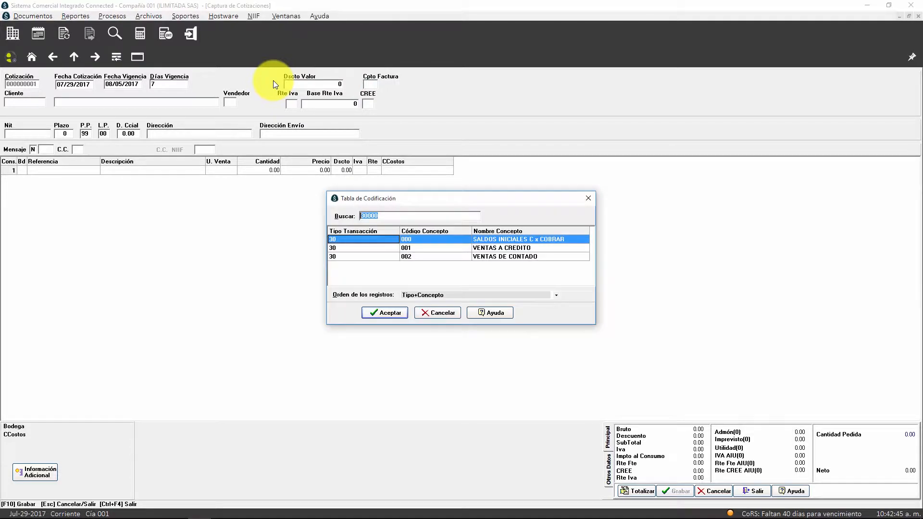
pyautogui.press('Down')
pyautogui.press('Down')
pyautogui.press('Up')
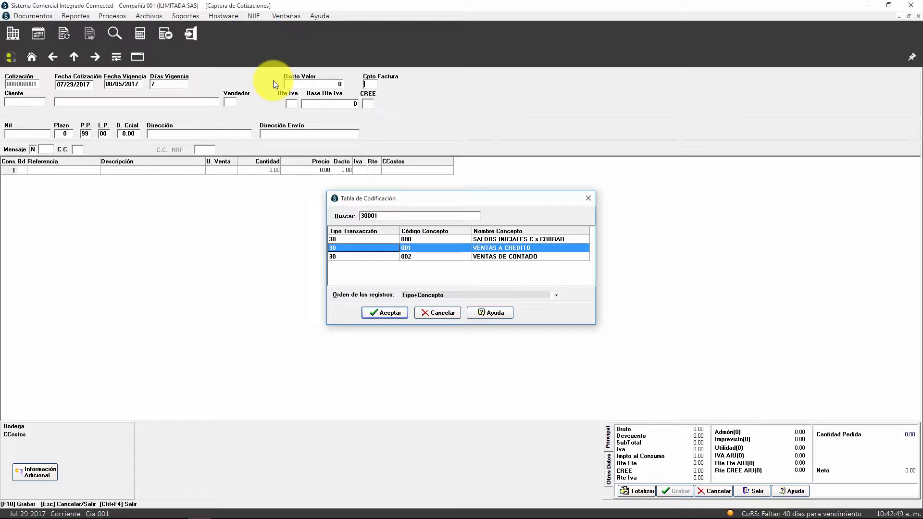
pyautogui.press('Return')
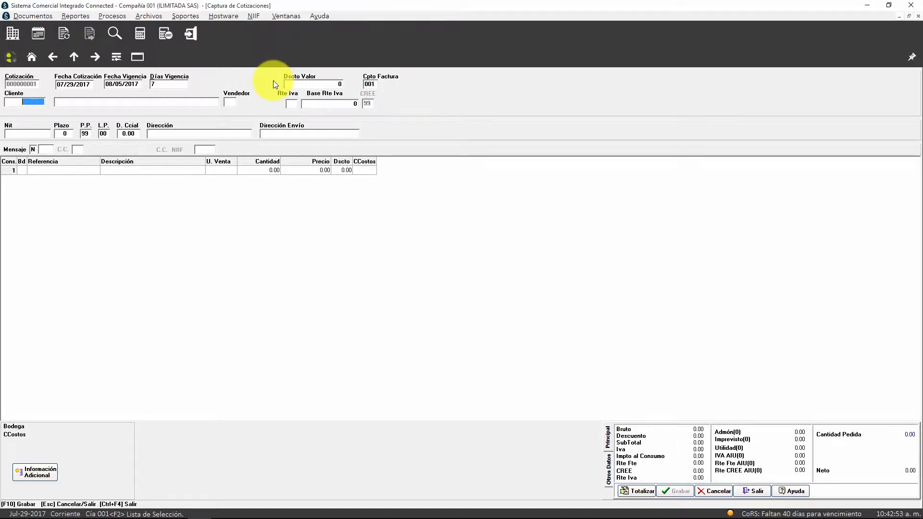
# Look up the customers and choose ILIMITADA SAS as the quotation's client.
pyautogui.press('F2')
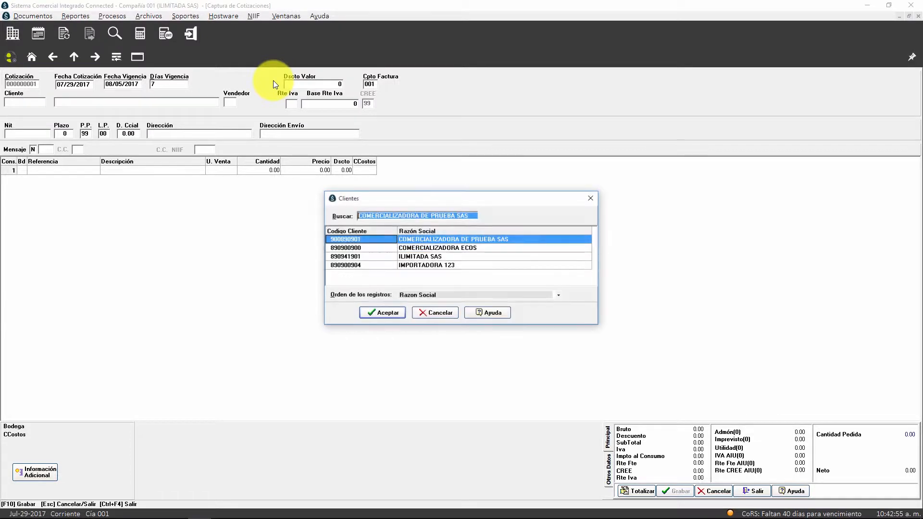
pyautogui.press('Down')
pyautogui.press('Down')
pyautogui.press('Return')
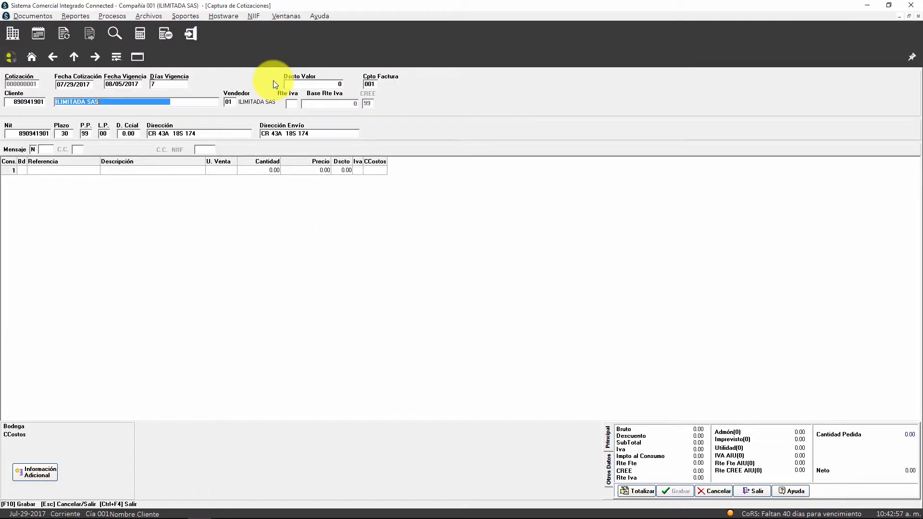
# Accept the client's default name, Vendedor, Plazo, P.P., L.P., commercial discount, address and shipping address.
pyautogui.press('Return')
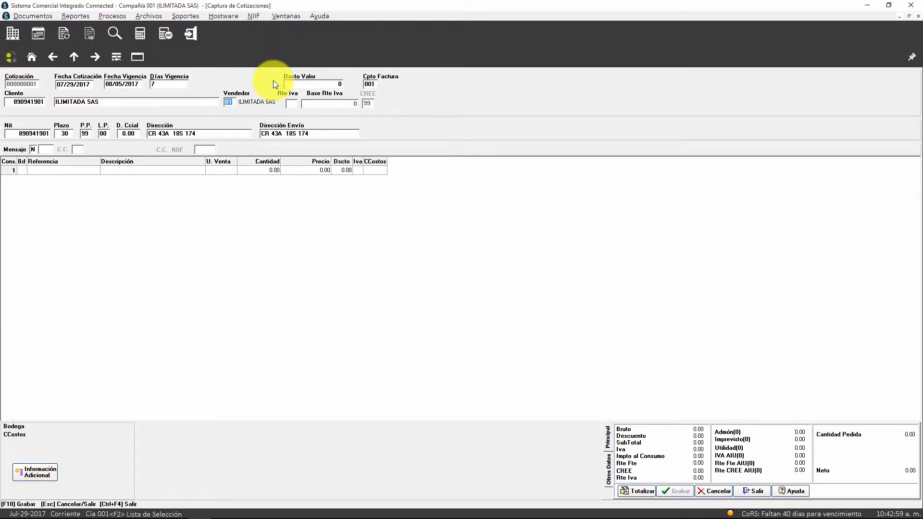
pyautogui.press('Return')
pyautogui.press('Return')
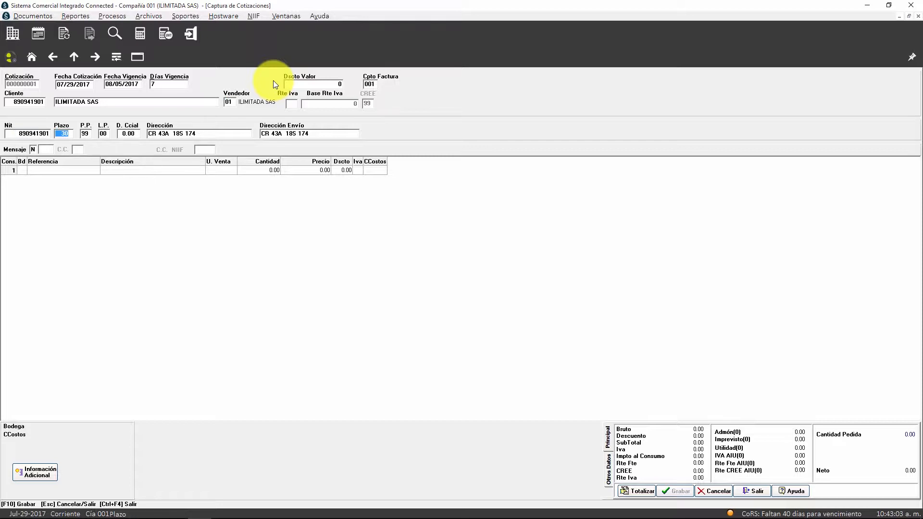
pyautogui.press('Return')
pyautogui.press('Return')
pyautogui.press('Return')
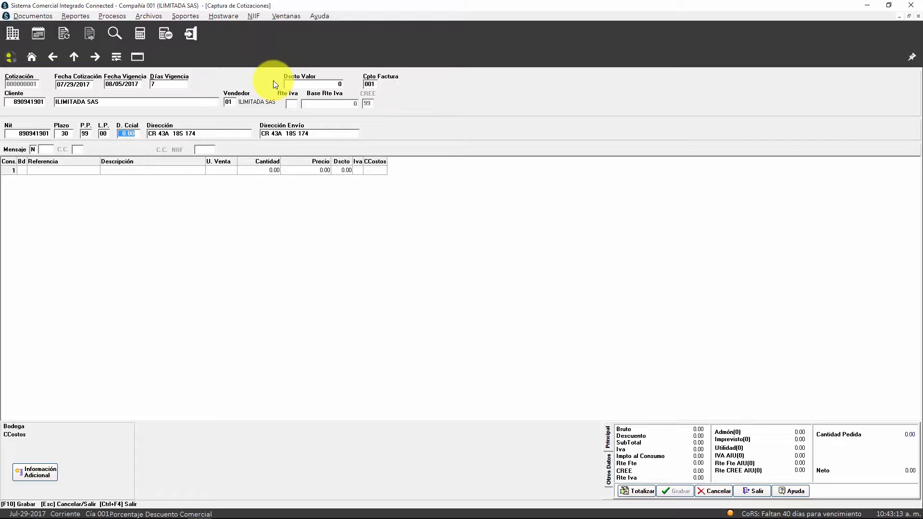
pyautogui.press('Return')
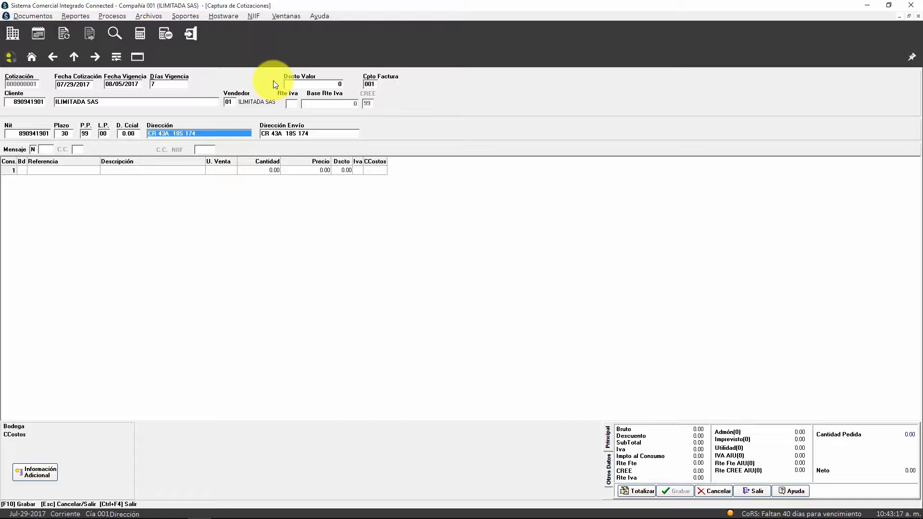
pyautogui.press('Return')
pyautogui.press('Return')
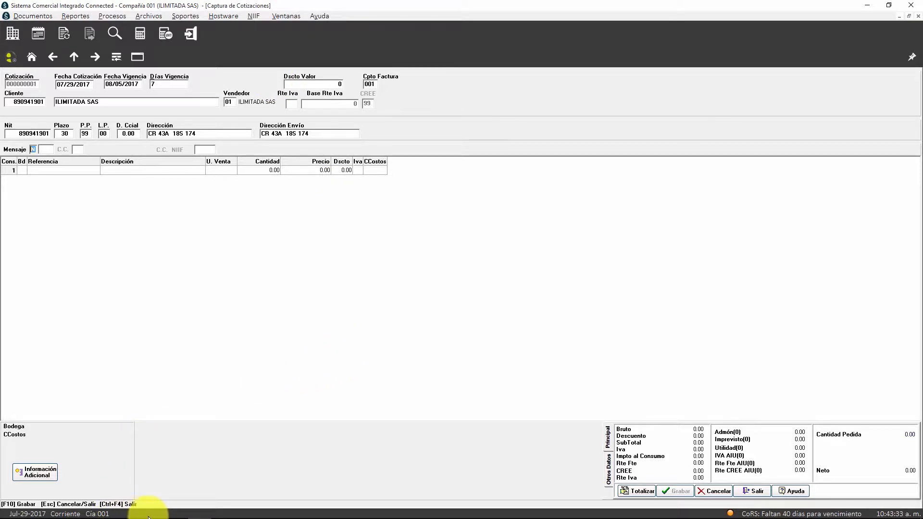
# Set the quotation's Mensaje to type V with message code 001.
pyautogui.click(32, 148)
pyautogui.write('V')
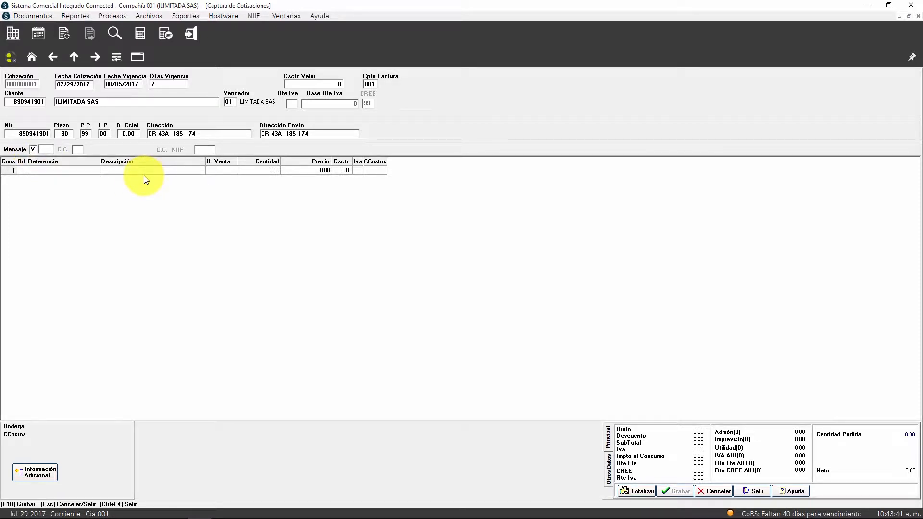
pyautogui.press('Return')
pyautogui.write('001')
pyautogui.press('Return')
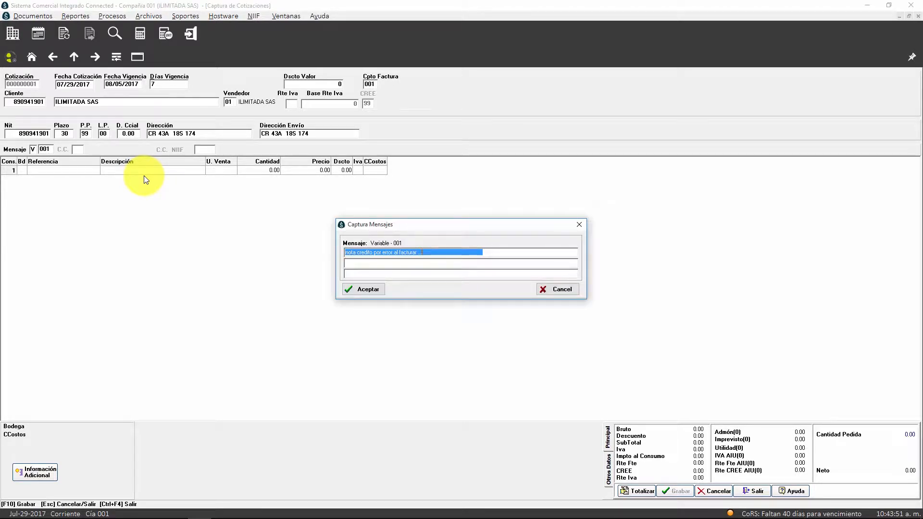
# Replace the message text with "COTIZACION SOLICITADA POR EL SEÑOR ..... PARA LA OBRA X" and accept it.
pyautogui.write('prueba')
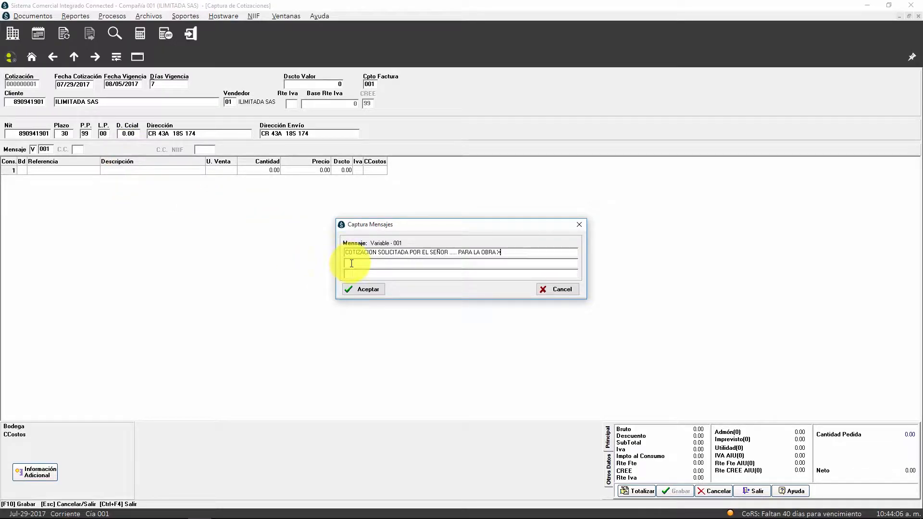
pyautogui.click(351, 264)
pyautogui.click(356, 273)
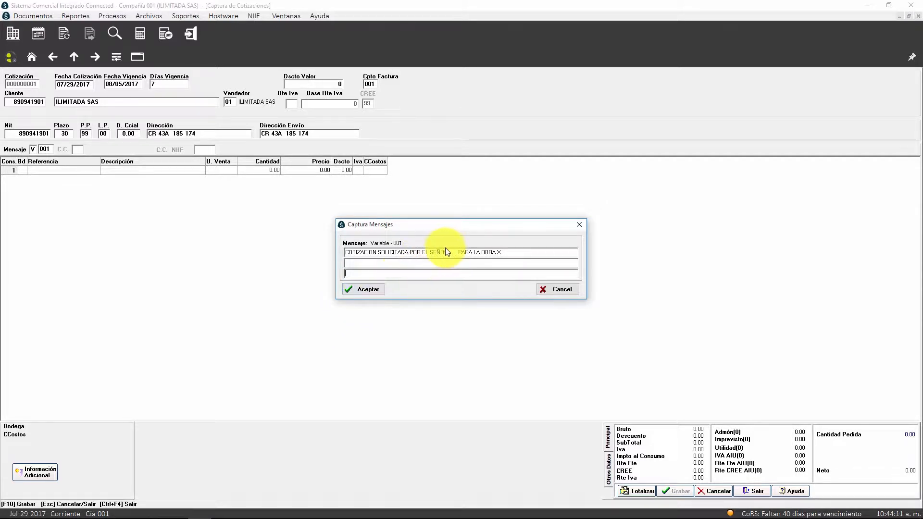
pyautogui.click(353, 290)
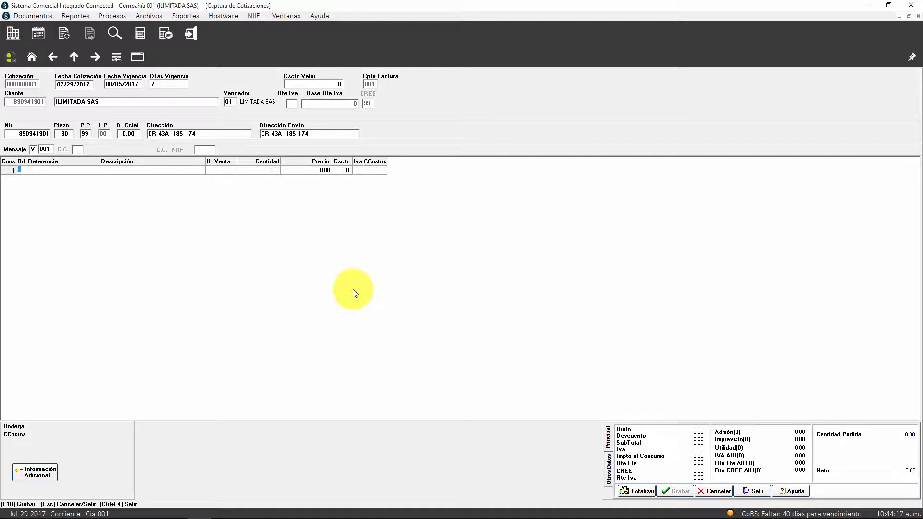
# Fill the first item line with warehouse 02 PRODUCTO TERMINADO and reference 0102001 DESTORNILLADOR DE ESTRELLA.
pyautogui.press('Return')
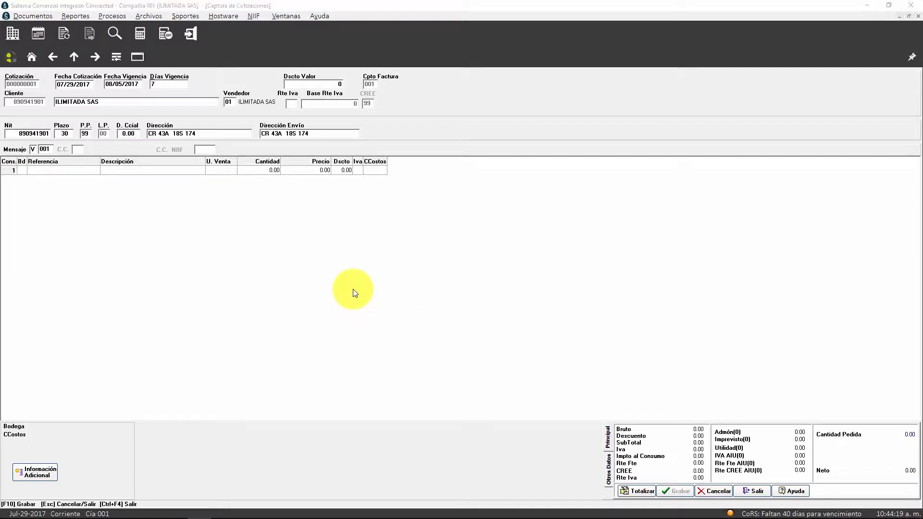
pyautogui.press('Return')
pyautogui.press('Down')
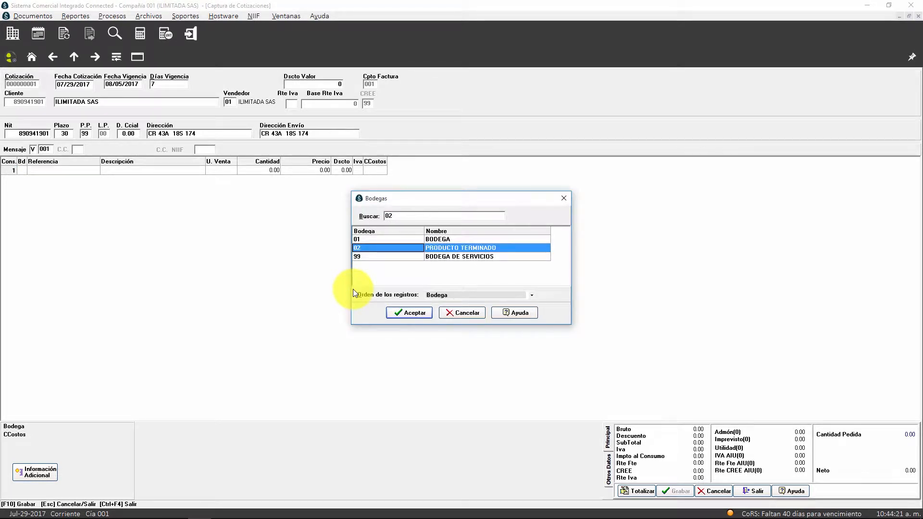
pyautogui.press('Return')
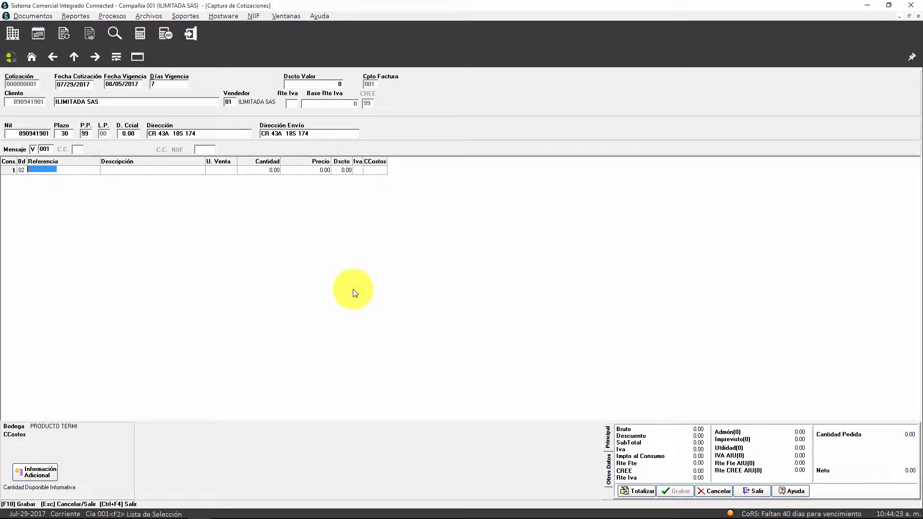
pyautogui.press('Return')
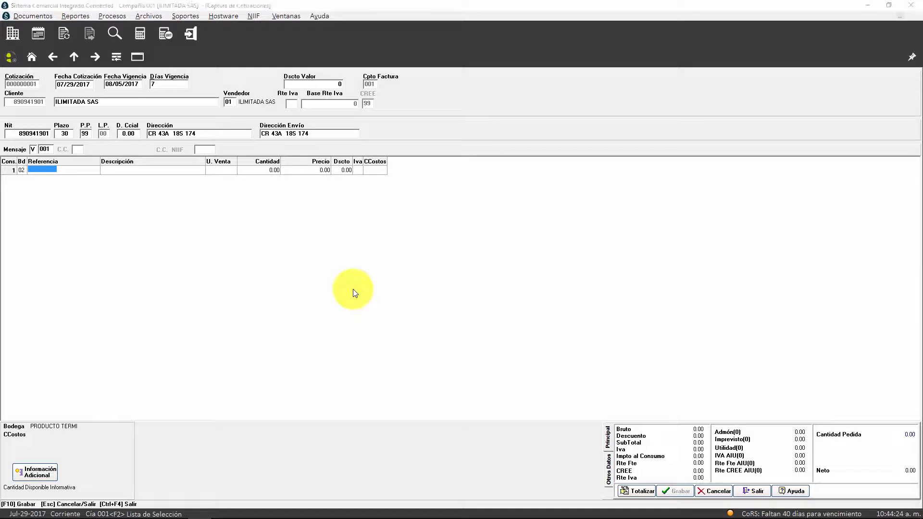
pyautogui.press('Return')
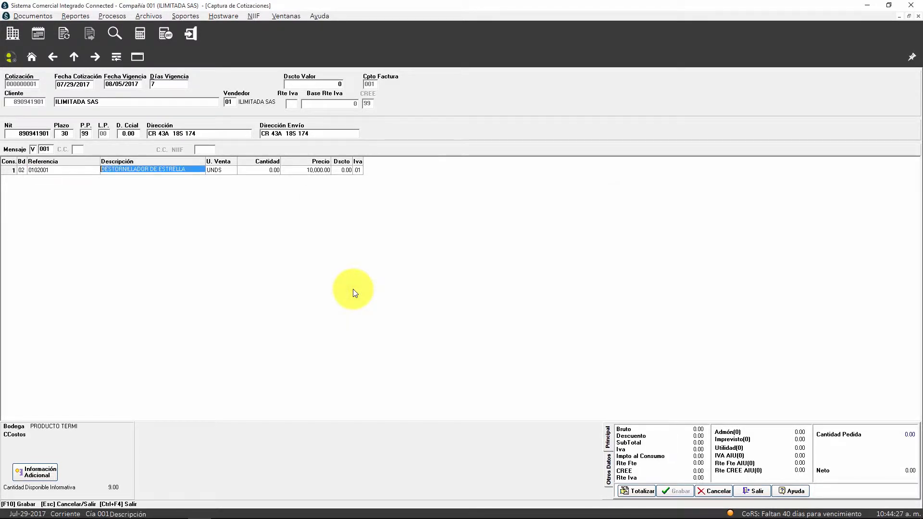
# Set the item's quantity to 150 and complete the line with its default description, unit, price, discount and Iva.
pyautogui.press('Return')
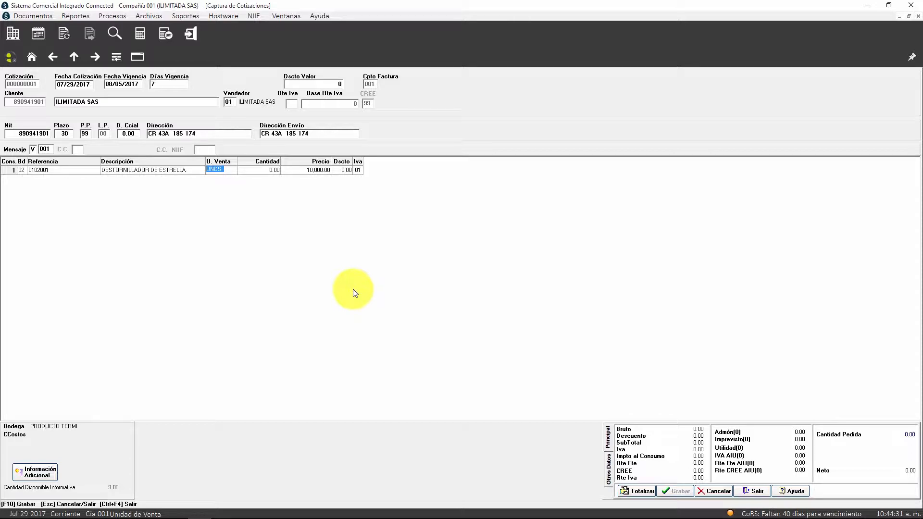
pyautogui.press('Return')
pyautogui.write('150')
pyautogui.press('Return')
pyautogui.press('Return')
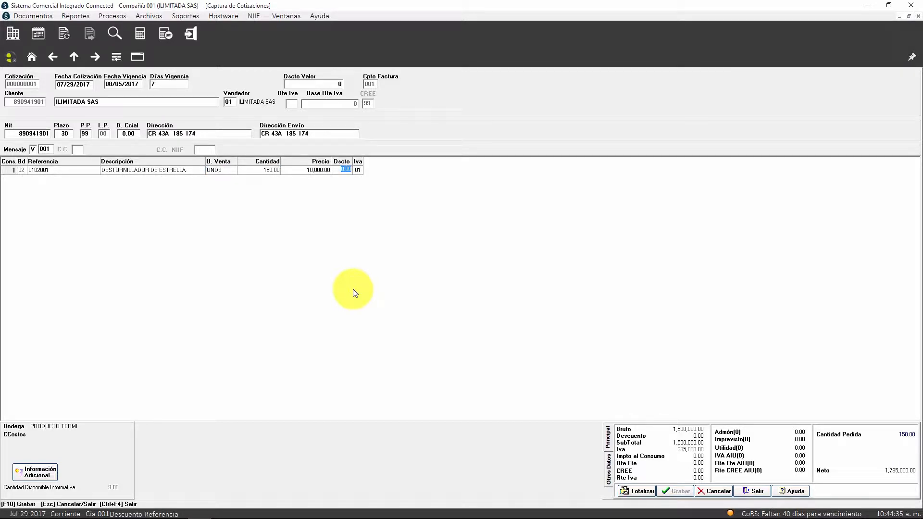
pyautogui.hotkey('shift', 'Tab')
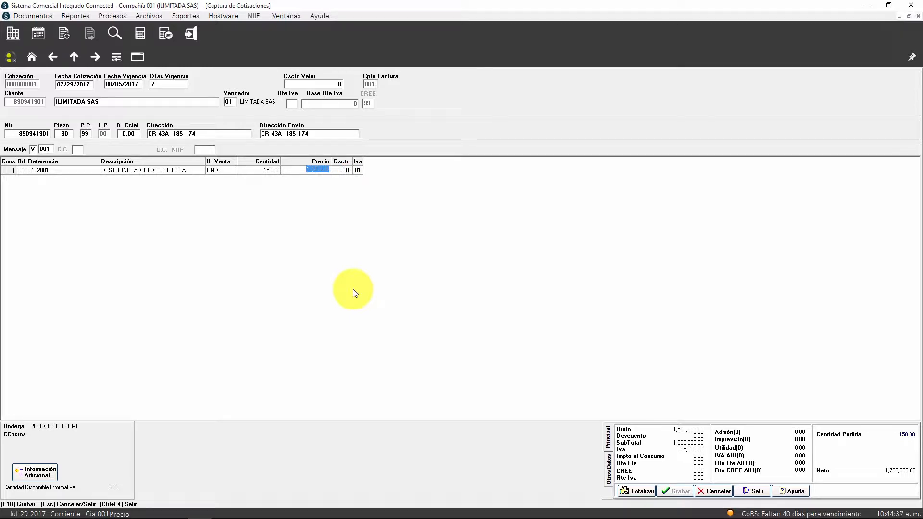
pyautogui.press('Return')
pyautogui.press('Return')
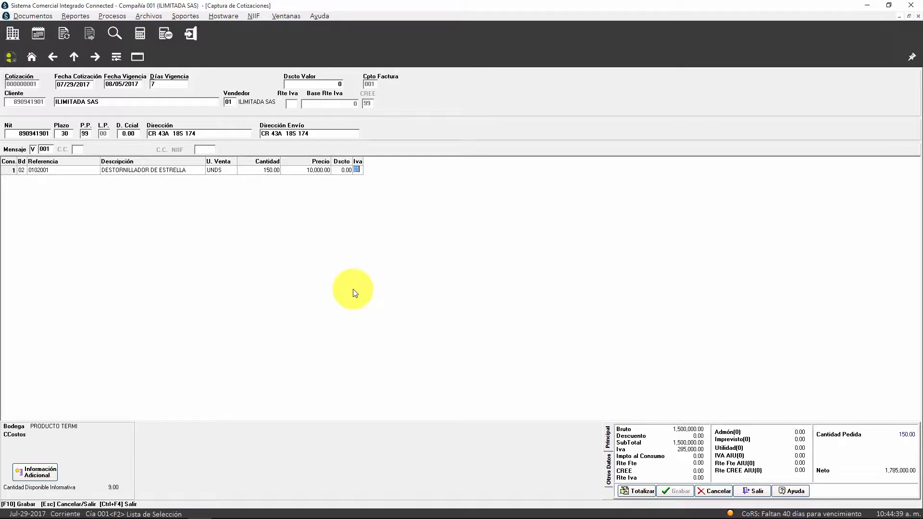
pyautogui.press('Return')
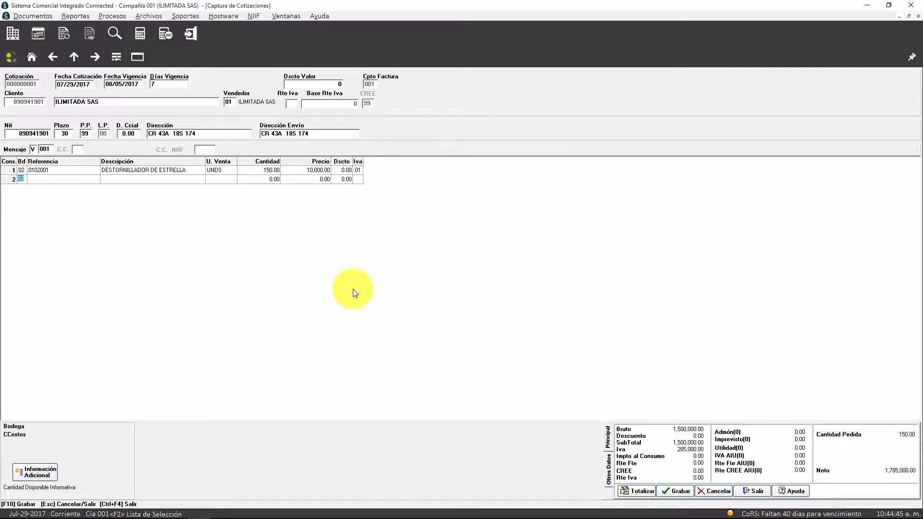
# Save the quotation and acknowledge the saved-document notice.
pyautogui.click(370, 85)
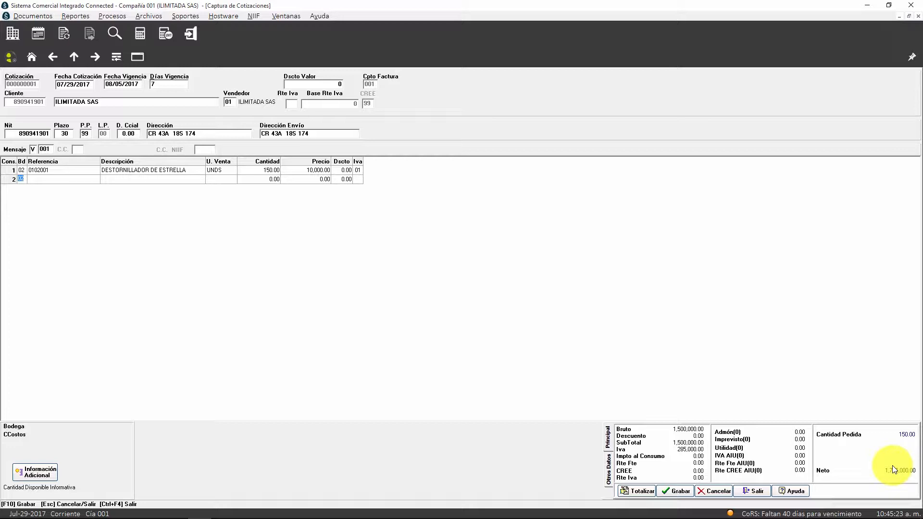
pyautogui.click(671, 488)
pyautogui.click(434, 280)
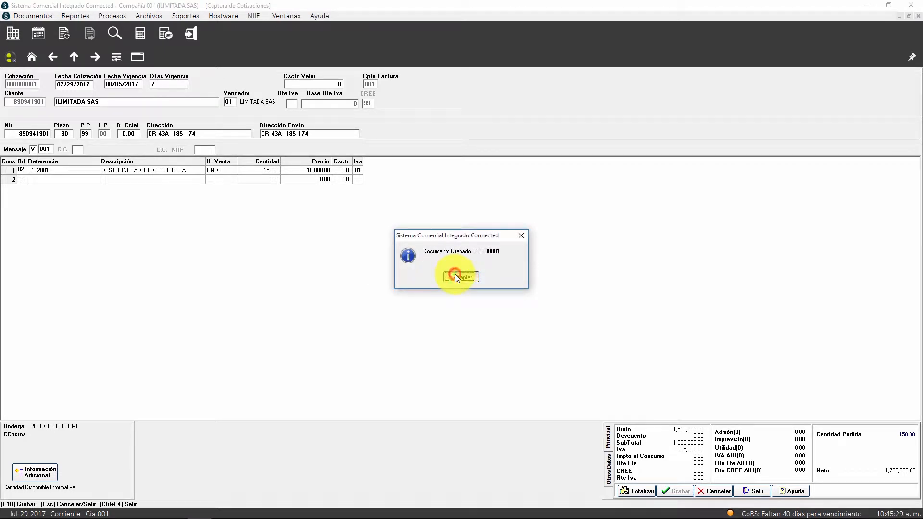
pyautogui.click(455, 276)
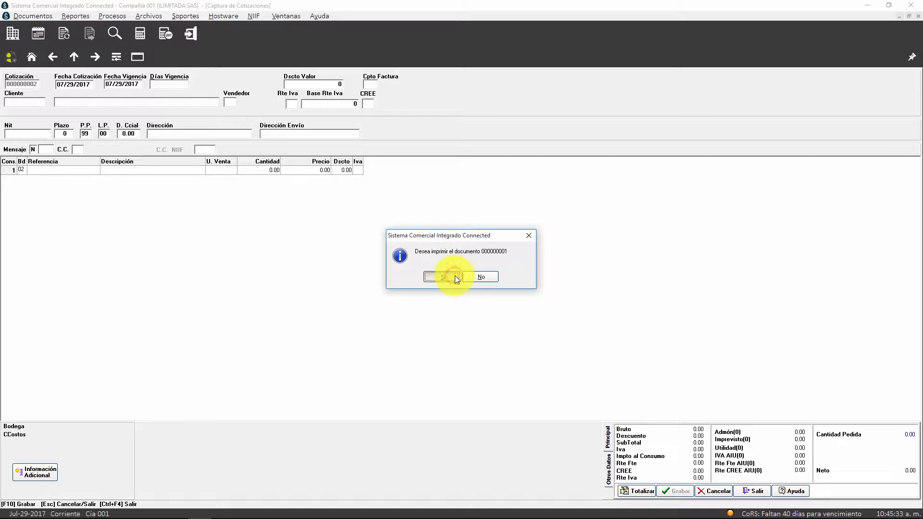
# Print the saved quotation to screen in Media Página format with its heading, close the preview and leave quotation capture.
pyautogui.click(435, 274)
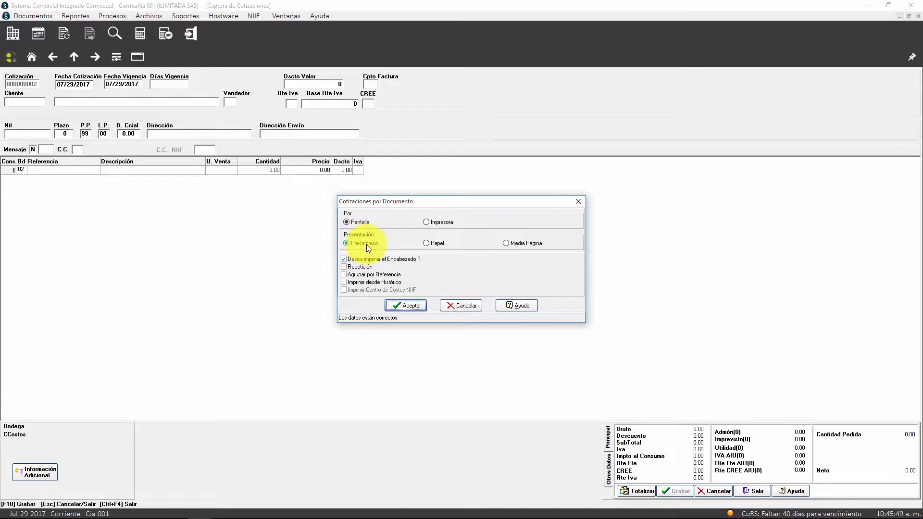
pyautogui.click(431, 241)
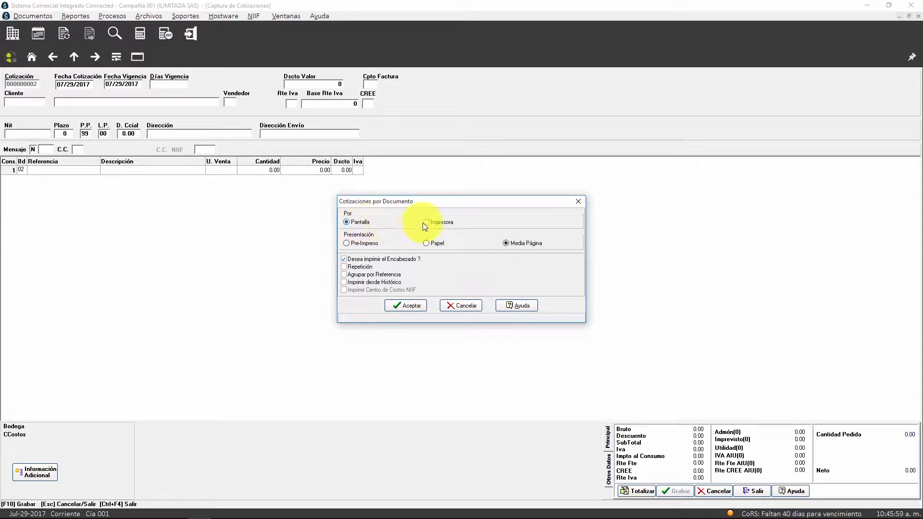
pyautogui.click(405, 304)
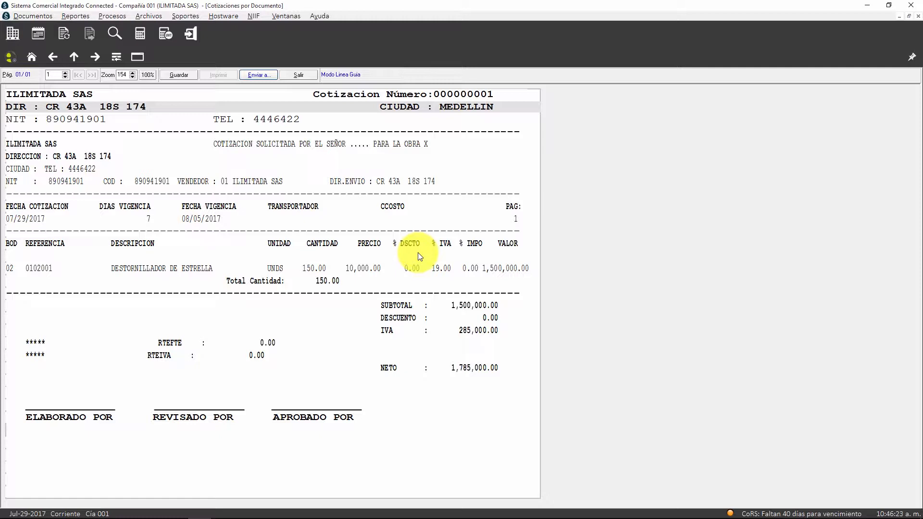
pyautogui.click(307, 73)
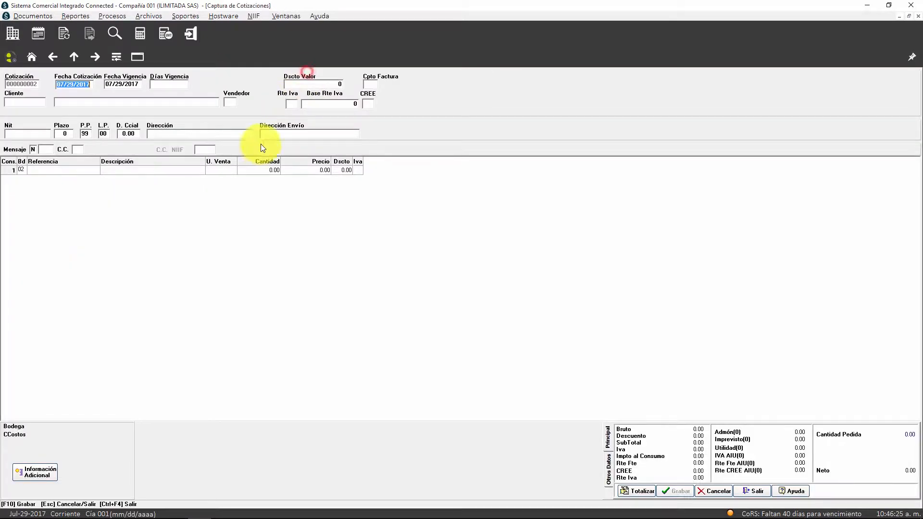
pyautogui.press('Escape')
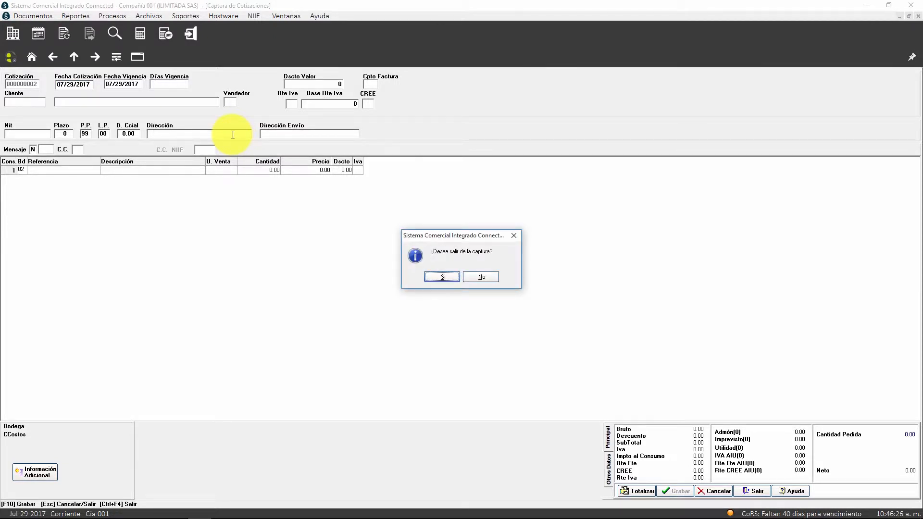
pyautogui.press('Return')
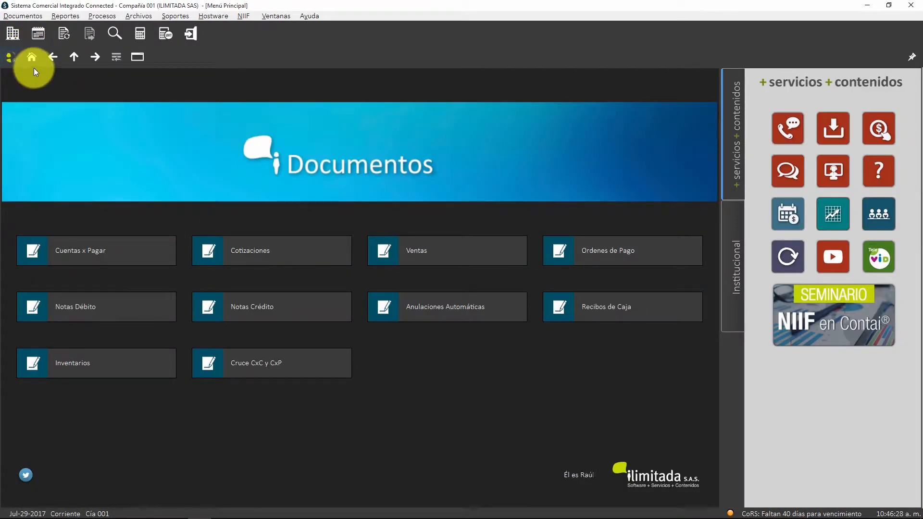
# Open the quotation options in the document printing section and cancel them without printing.
pyautogui.click(33, 68)
pyautogui.click(72, 247)
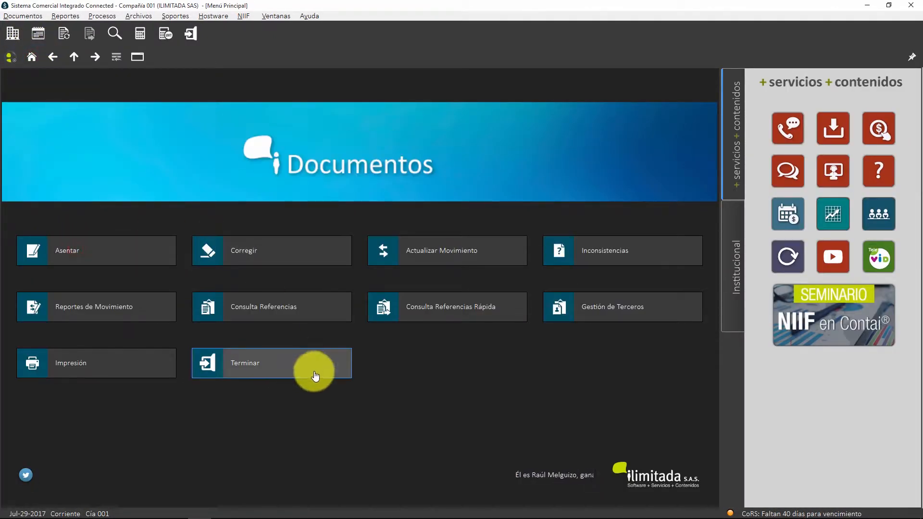
pyautogui.click(107, 373)
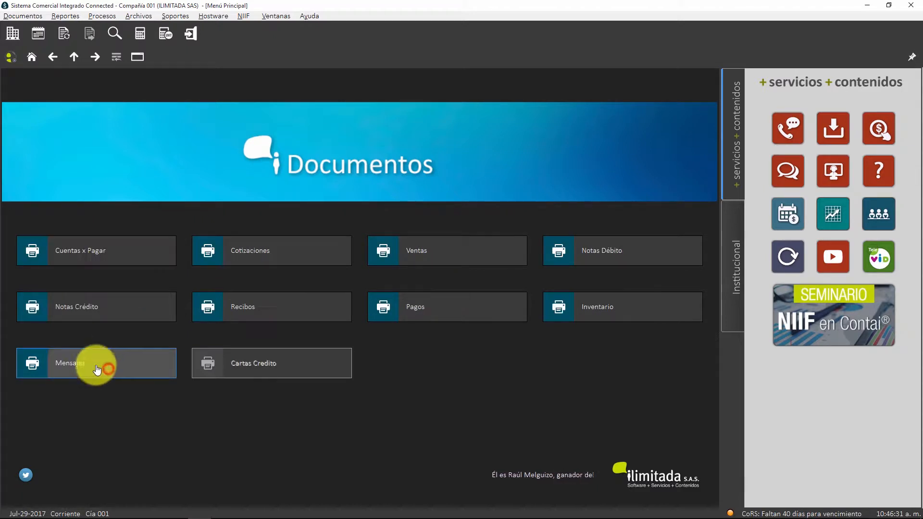
pyautogui.click(291, 266)
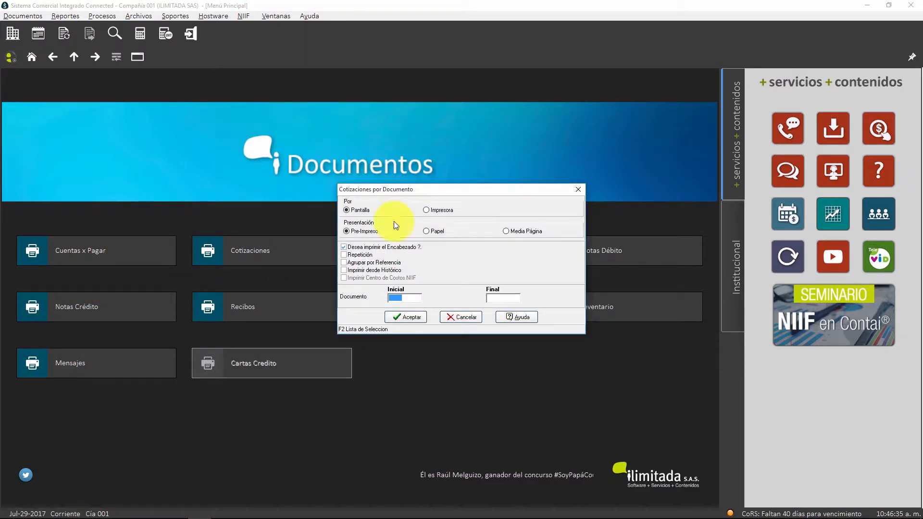
pyautogui.click(452, 318)
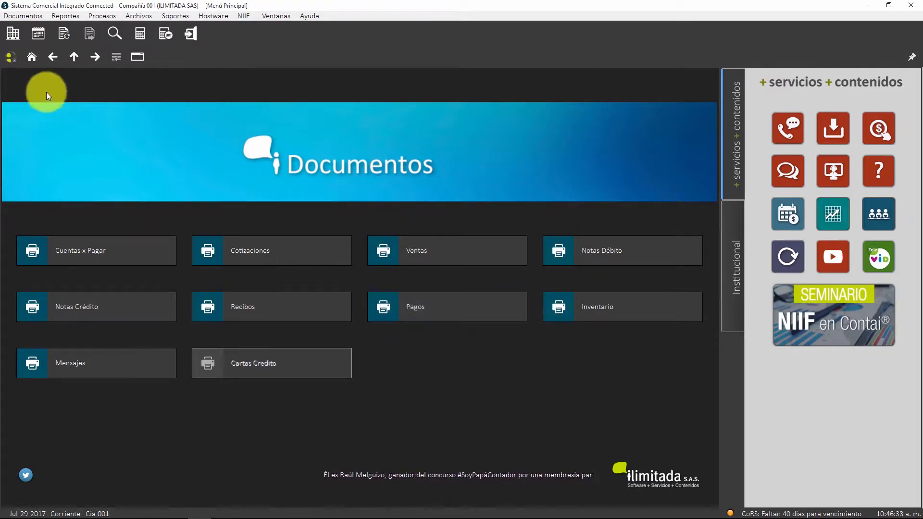
# Generate the quotation status report on screen with all statuses included (Todos), examine it and close it.
pyautogui.click(31, 56)
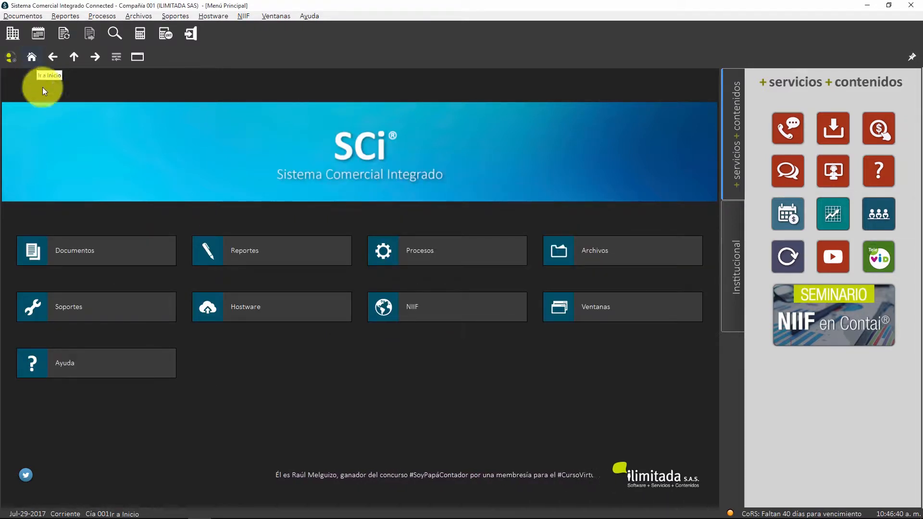
pyautogui.click(274, 249)
pyautogui.click(277, 259)
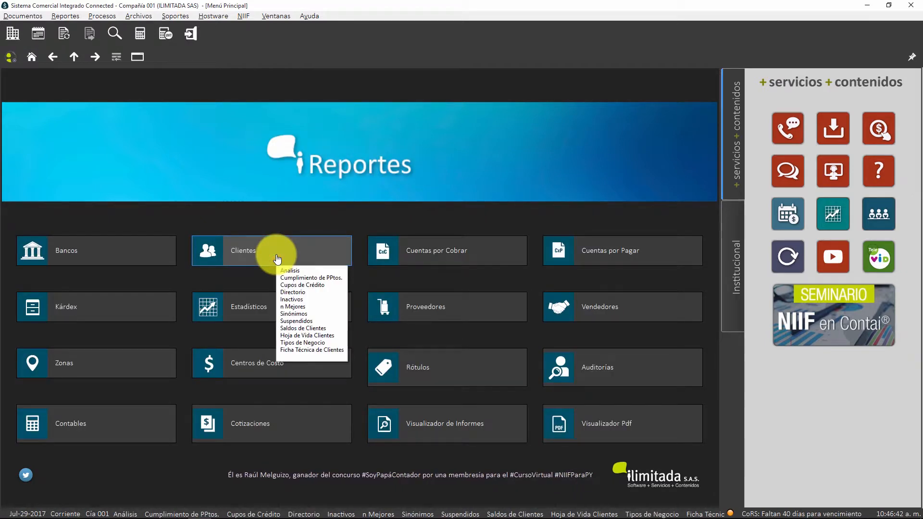
pyautogui.click(267, 416)
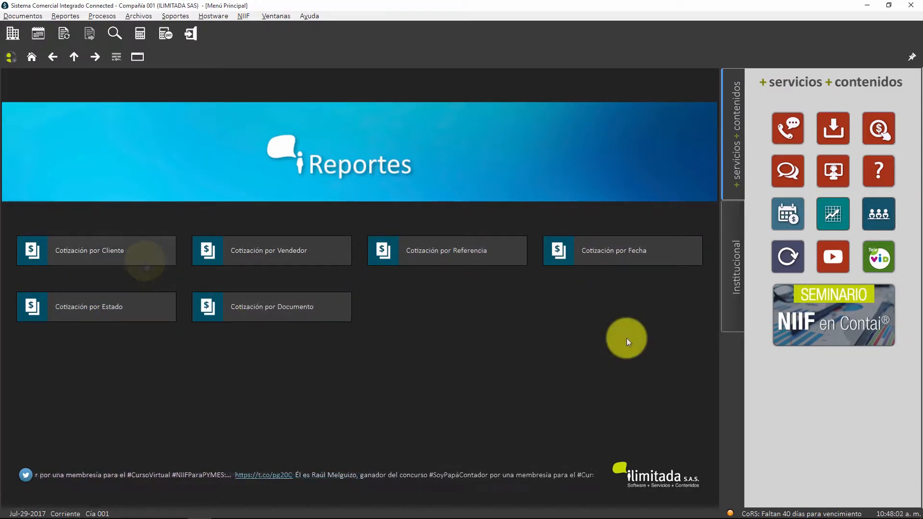
pyautogui.click(149, 317)
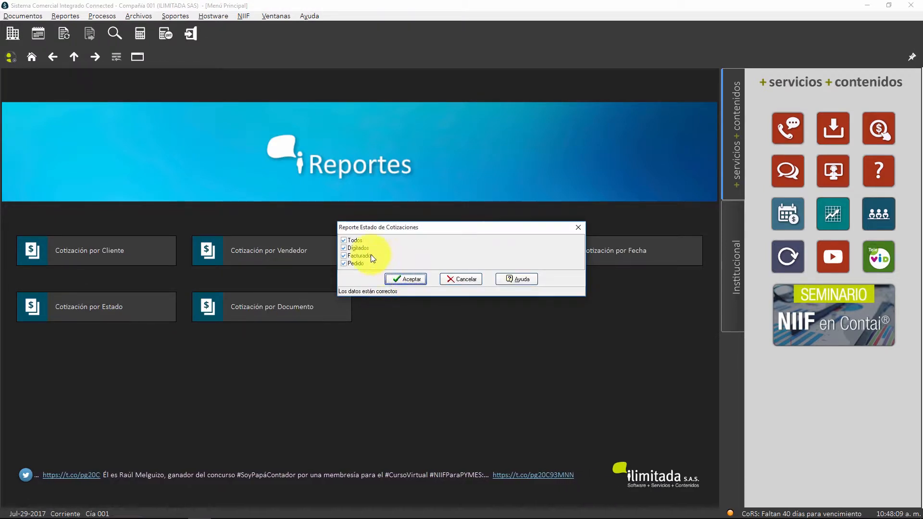
pyautogui.click(354, 241)
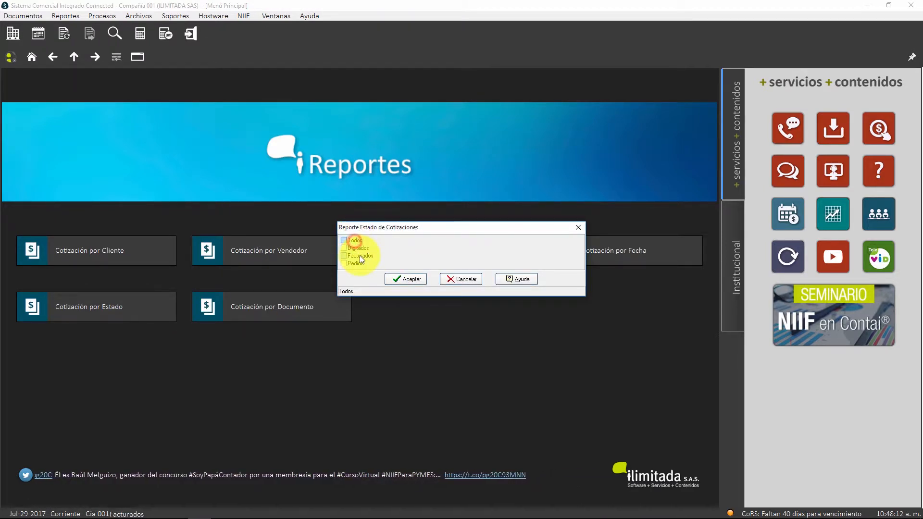
pyautogui.click(361, 248)
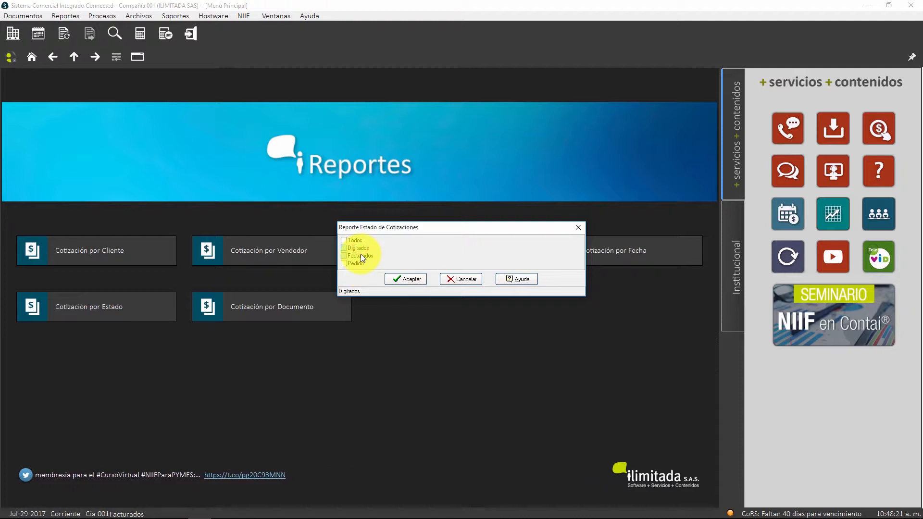
pyautogui.click(362, 241)
pyautogui.click(398, 282)
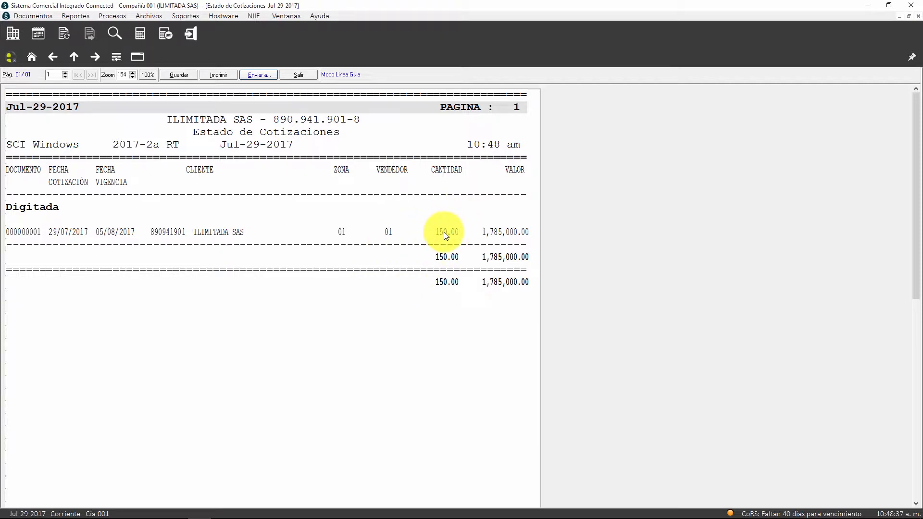
pyautogui.press('Escape')
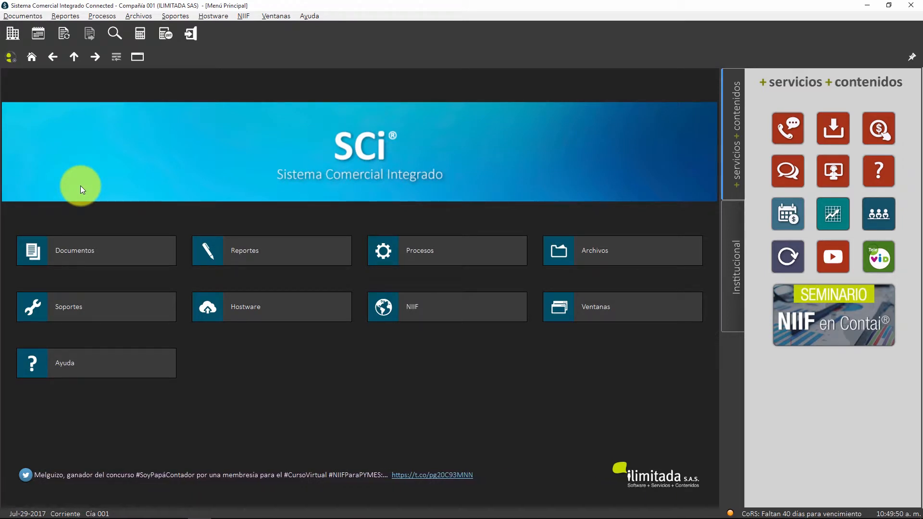
# Create a sales invoice from the saved ILIMITADA SAS quotation using Facturas desde Cotizaciones.
pyautogui.click(81, 249)
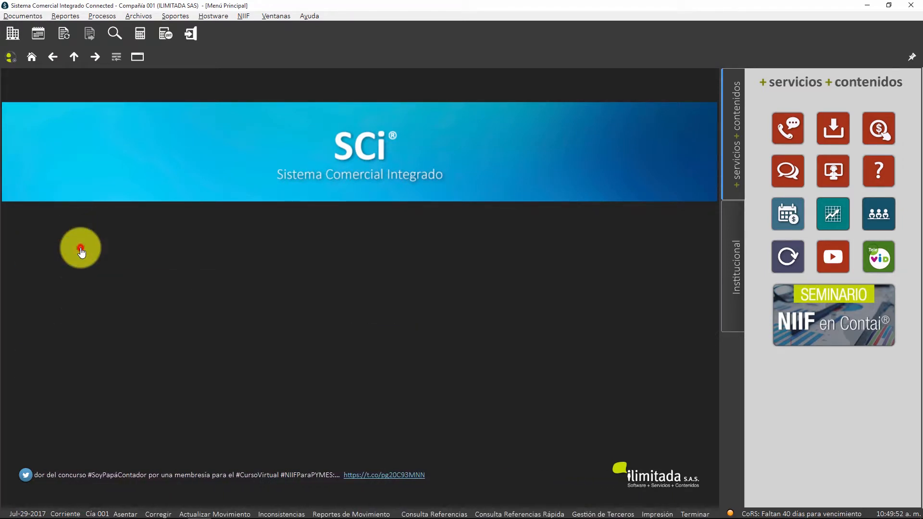
pyautogui.click(80, 249)
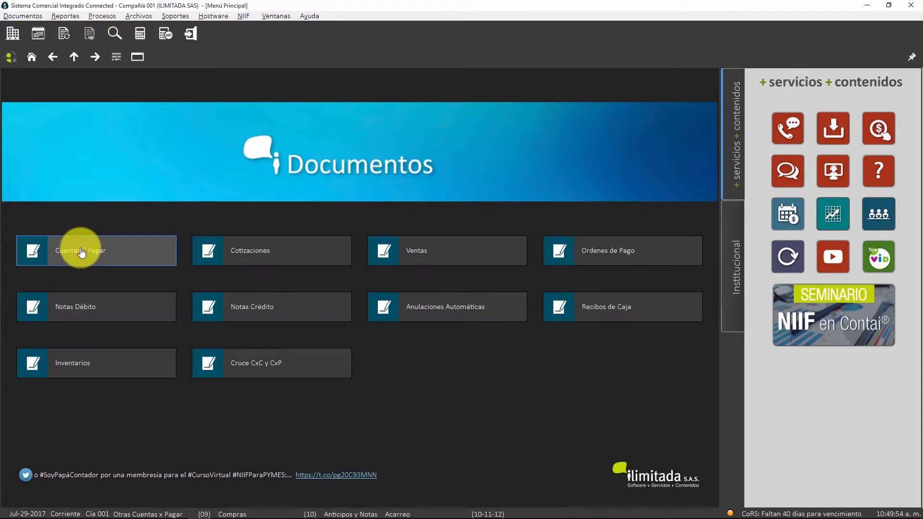
pyautogui.click(440, 250)
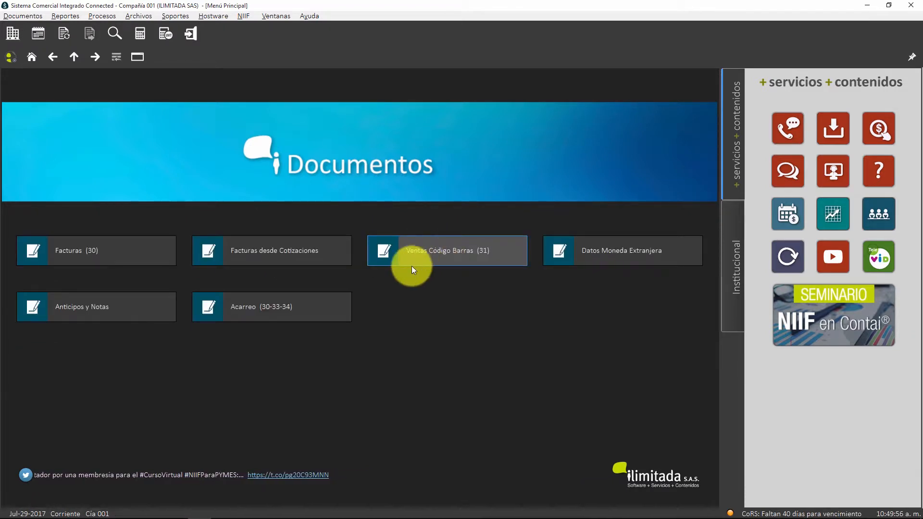
pyautogui.click(258, 263)
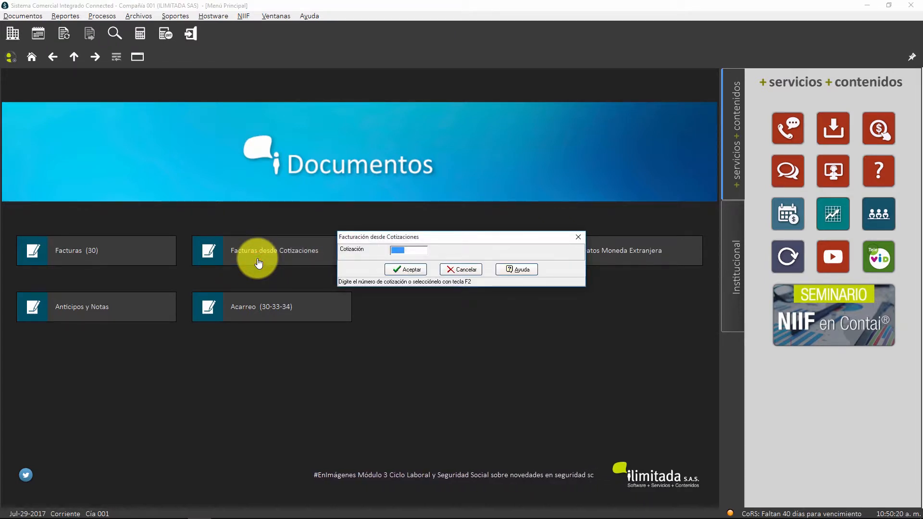
pyautogui.press('F2')
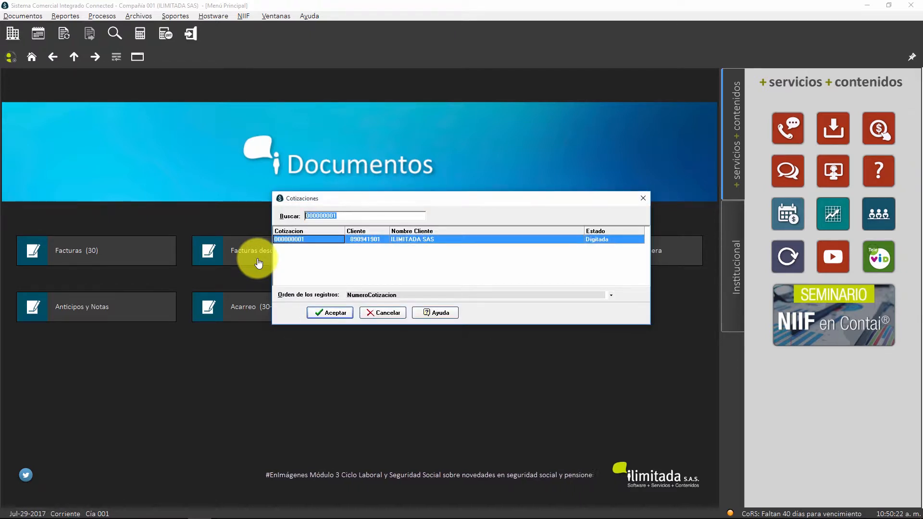
pyautogui.press('Return')
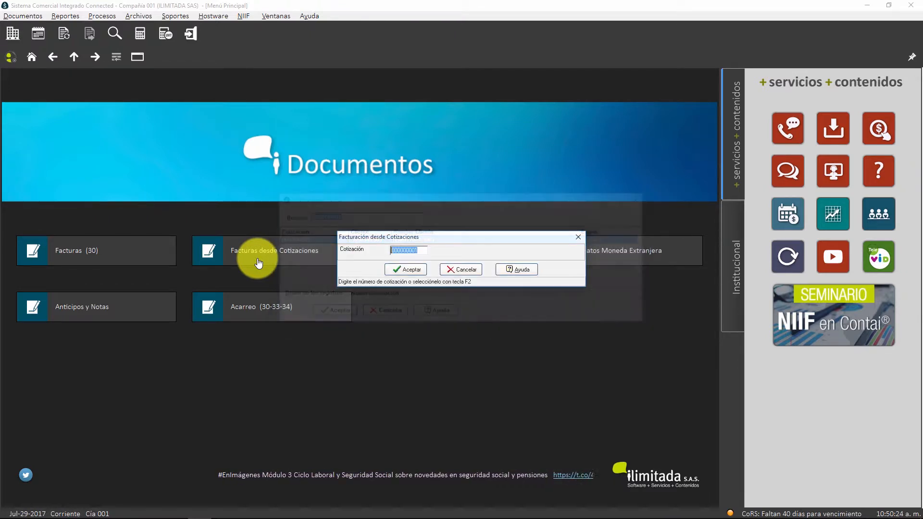
pyautogui.press('Return')
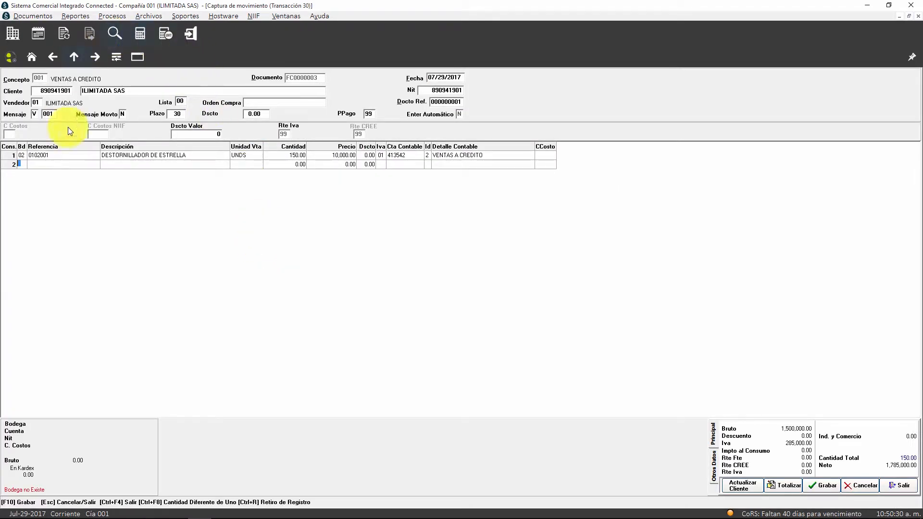
# Review the date, client, vendor, message and payment term fields carried over to the invoice.
pyautogui.click(432, 79)
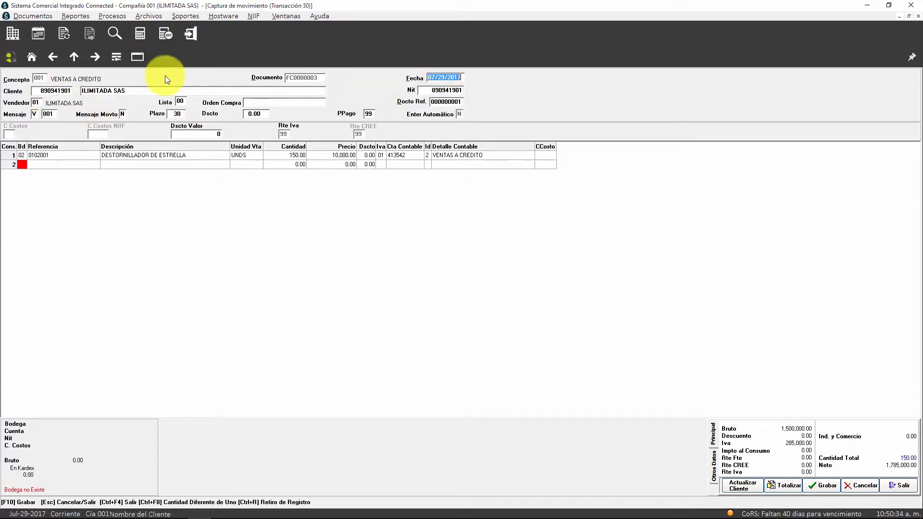
pyautogui.click(64, 93)
pyautogui.click(37, 104)
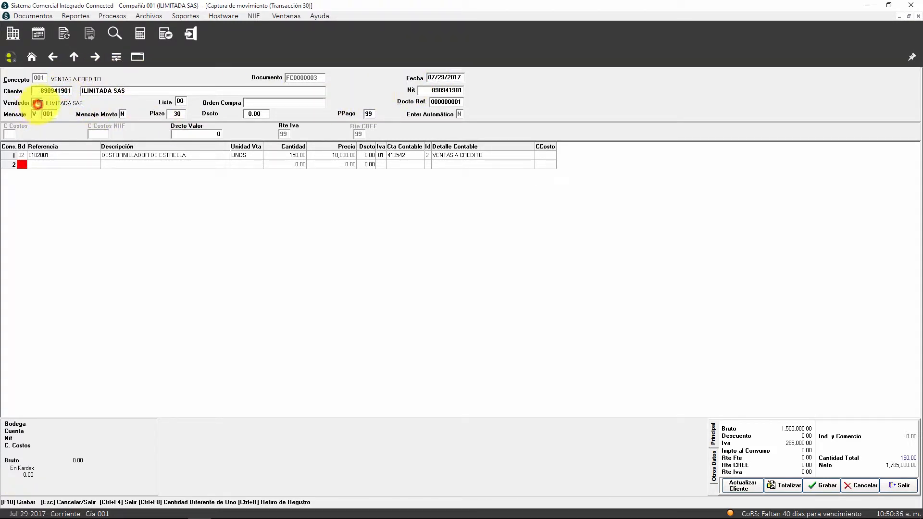
pyautogui.click(53, 116)
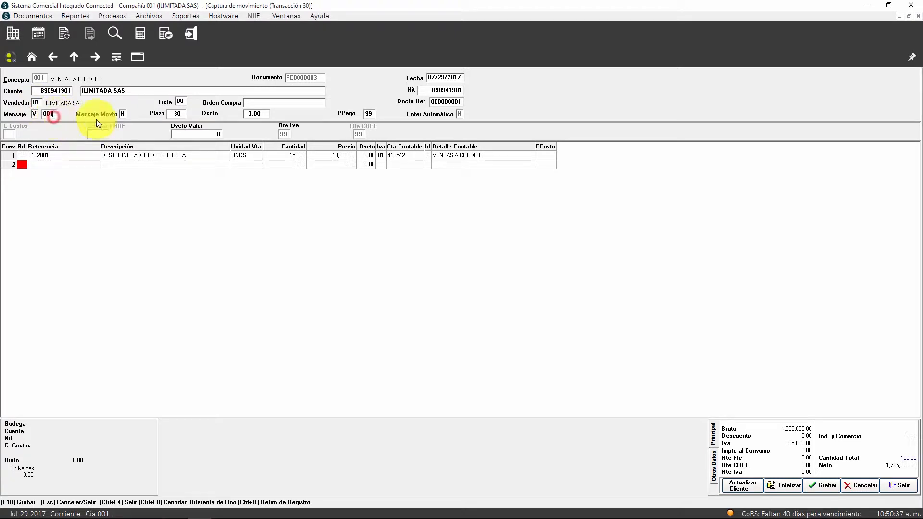
pyautogui.click(179, 116)
pyautogui.click(370, 290)
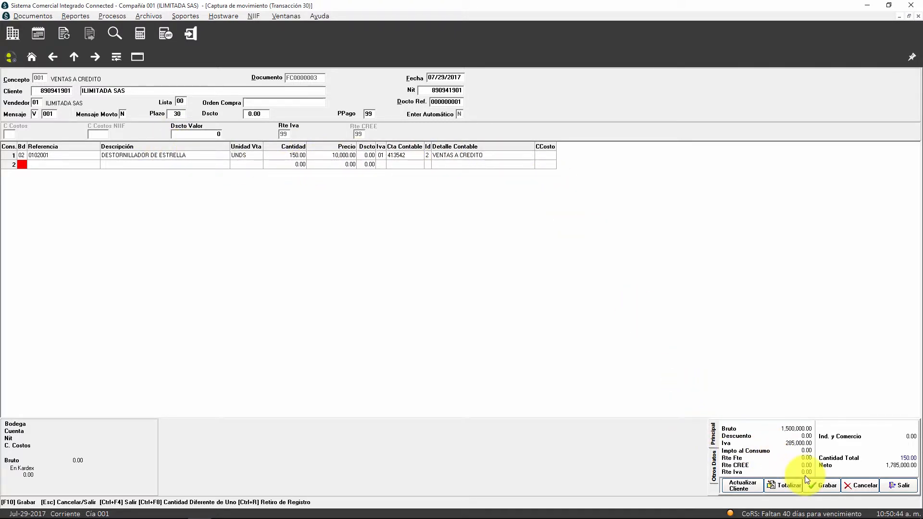
# Save the invoice, confirm the save and cancel its printing options.
pyautogui.click(829, 487)
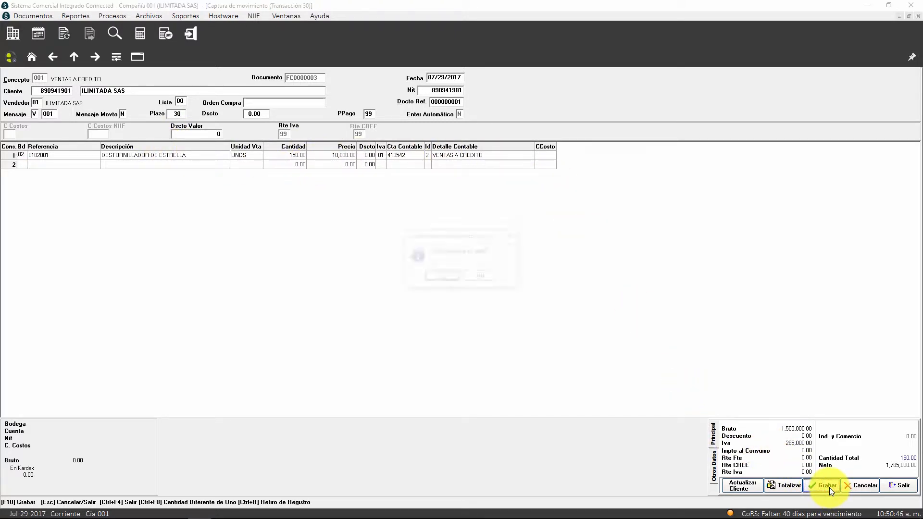
pyautogui.click(445, 278)
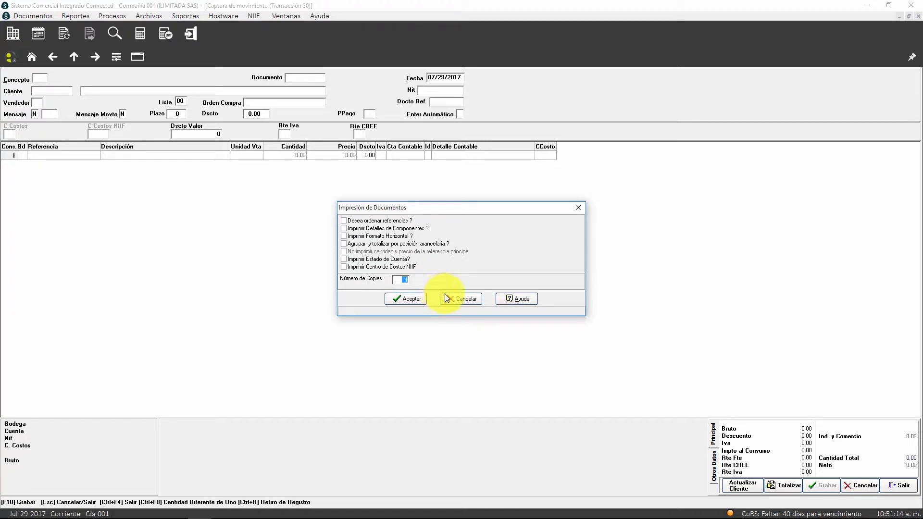
pyautogui.click(447, 298)
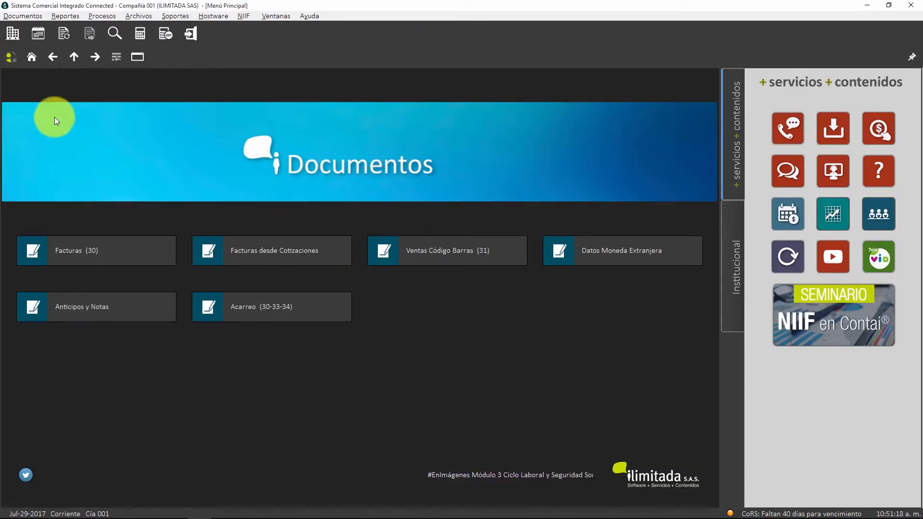
# Open the header correction (Encabezado) for quotations, examine the ILIMITADA SAS quotation's record and Estado, and close it.
pyautogui.click(31, 57)
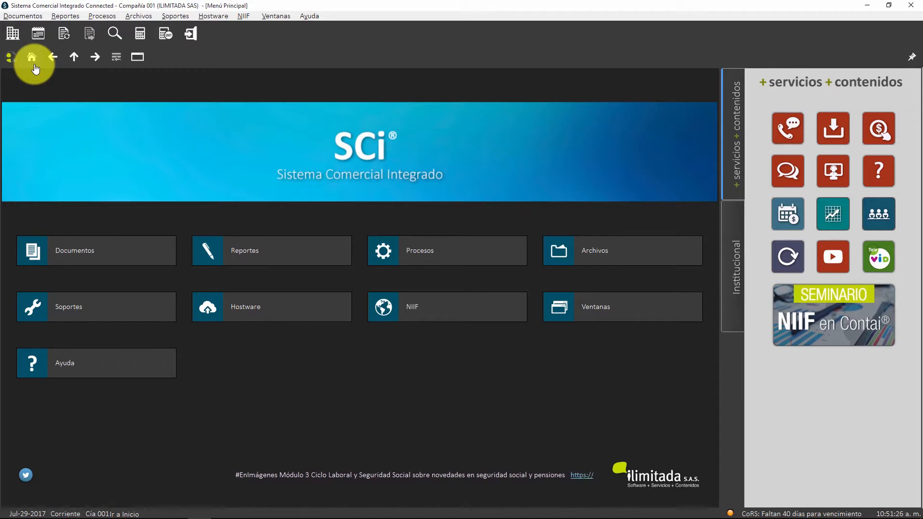
pyautogui.click(56, 250)
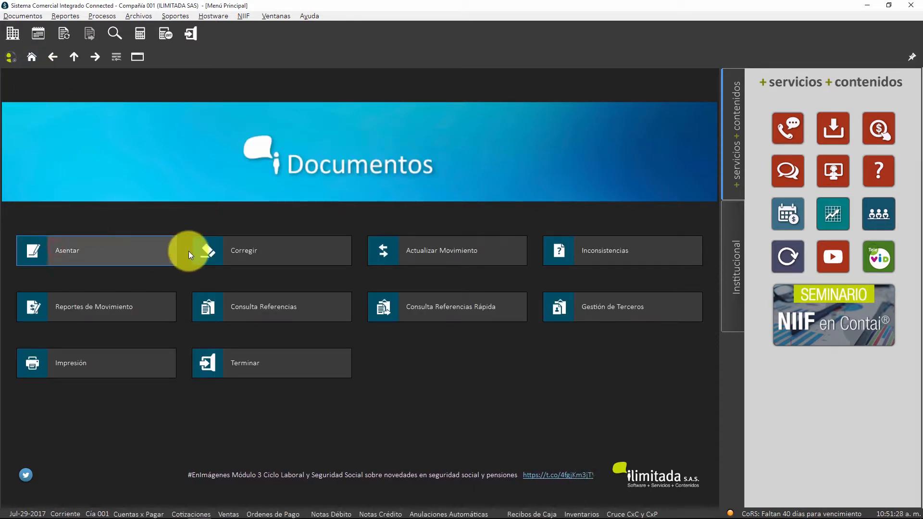
pyautogui.click(216, 249)
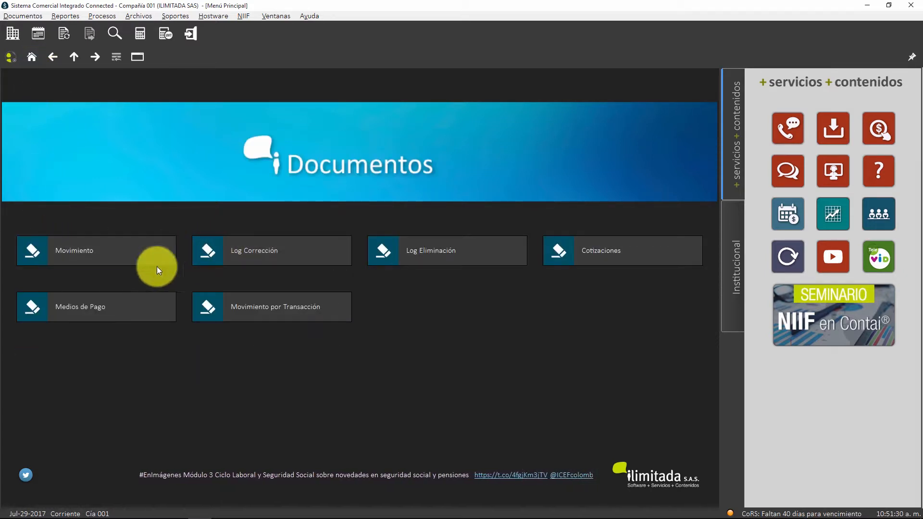
pyautogui.click(630, 255)
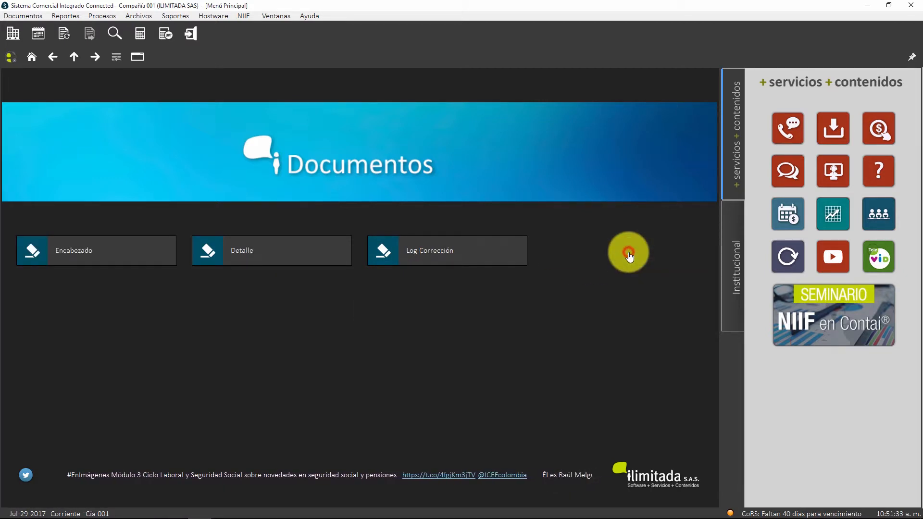
pyautogui.click(100, 266)
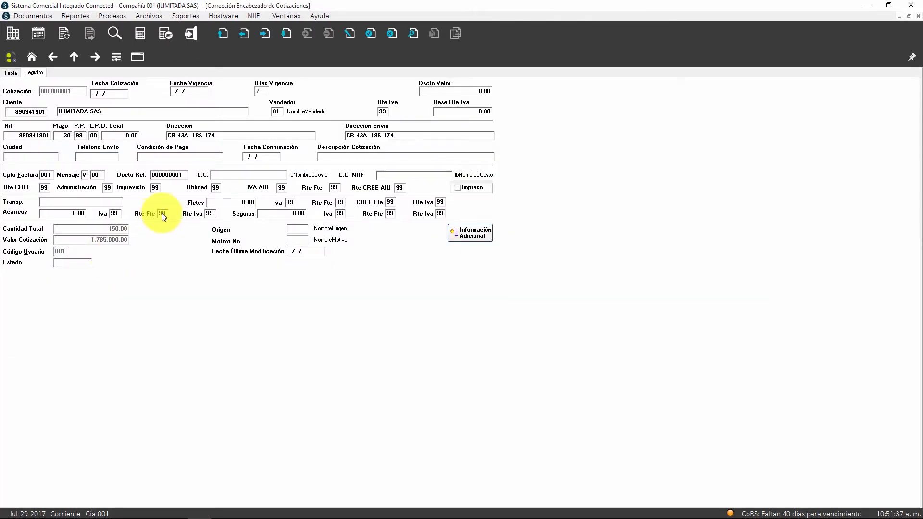
pyautogui.doubleClick(96, 91)
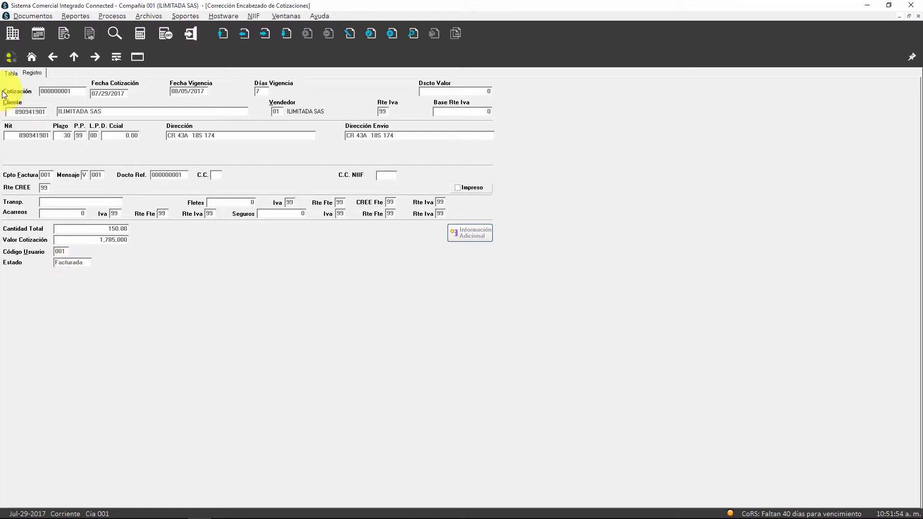
pyautogui.click(10, 72)
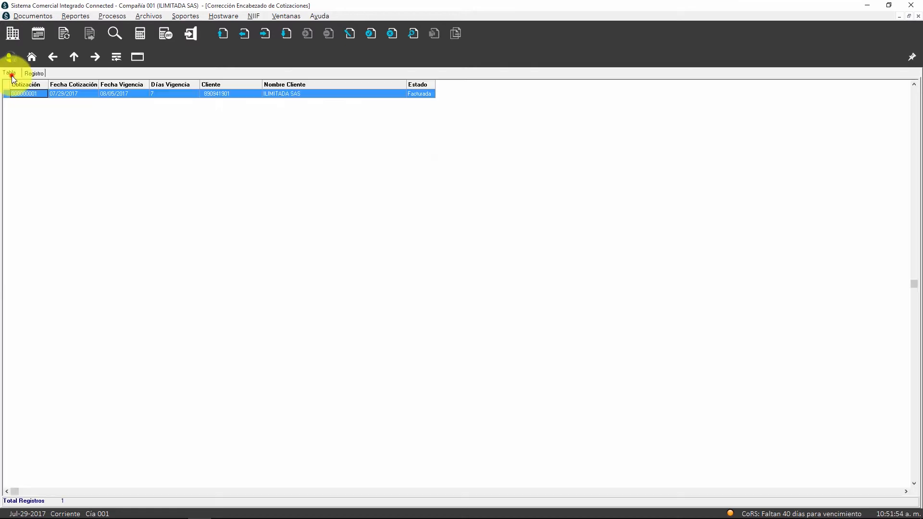
pyautogui.doubleClick(410, 93)
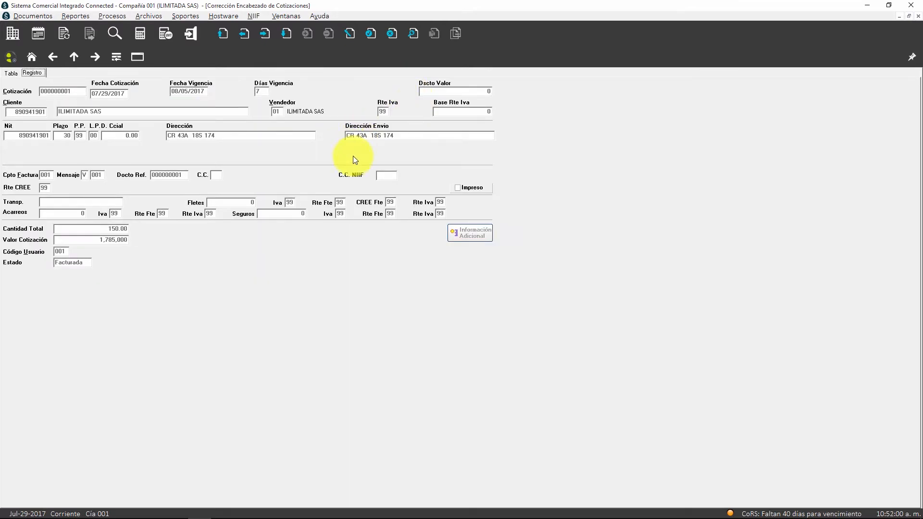
pyautogui.press('Escape')
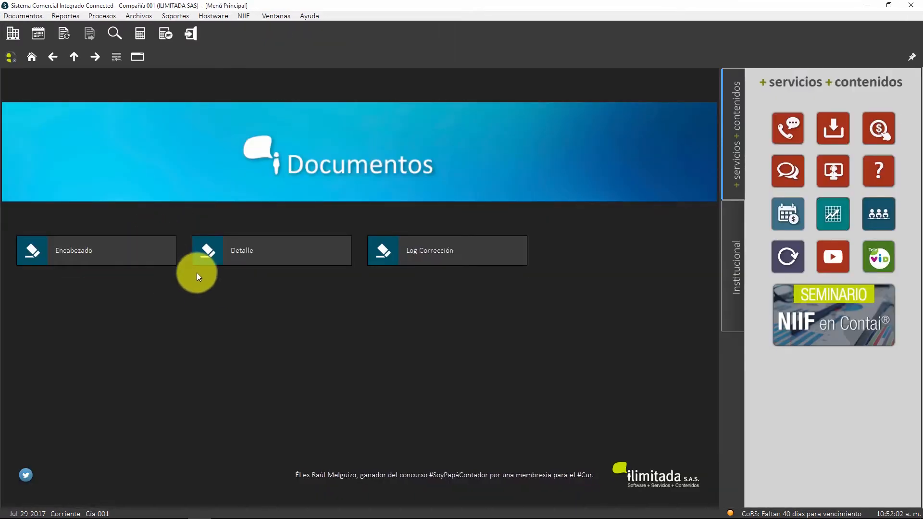
# Examine the quotation's product line in the Detalle correction in edit mode, discard the edit and check the Encabezado list again.
pyautogui.click(229, 262)
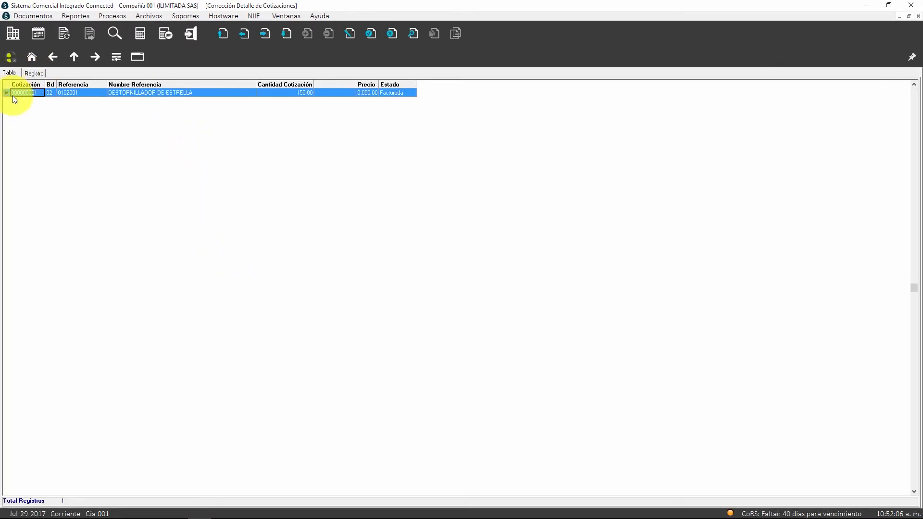
pyautogui.doubleClick(223, 92)
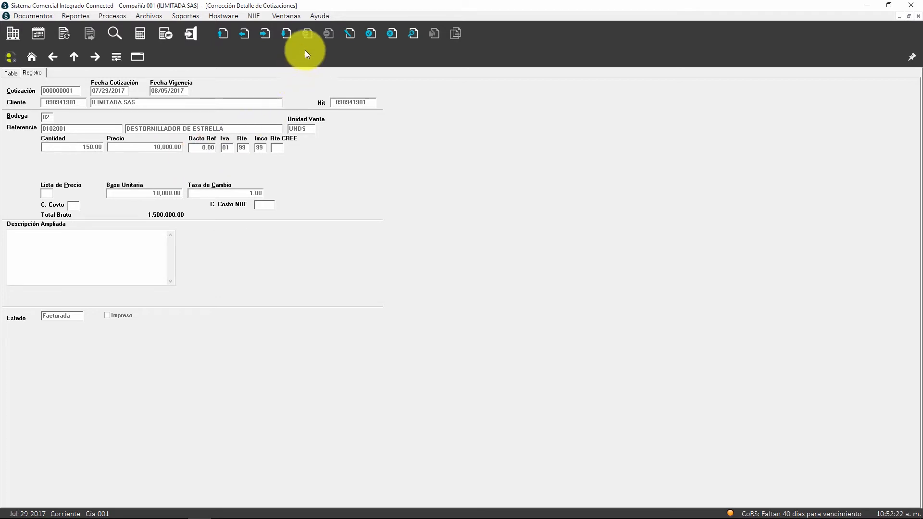
pyautogui.click(349, 33)
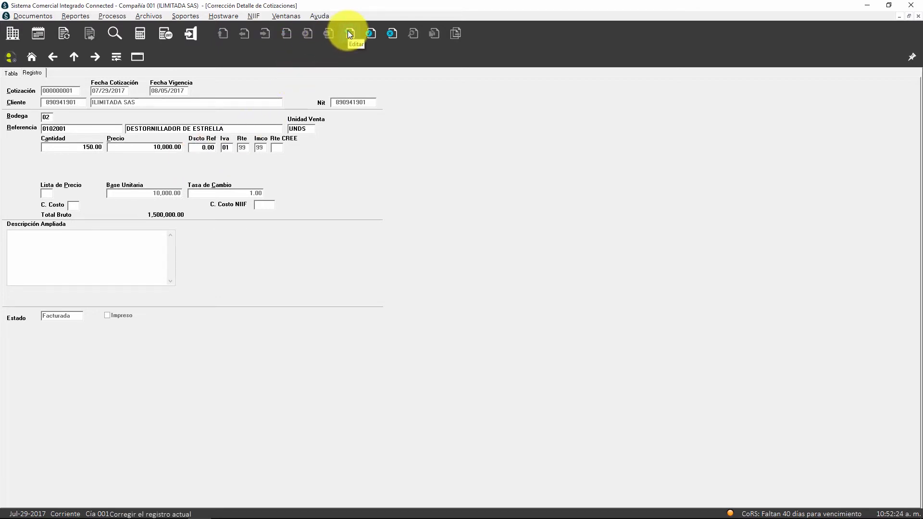
pyautogui.click(47, 117)
pyautogui.doubleClick(149, 129)
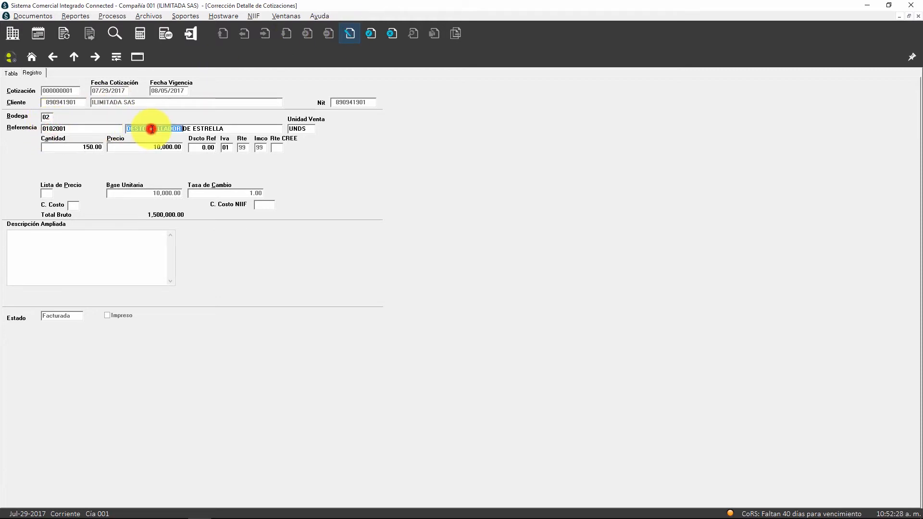
pyautogui.press('Escape')
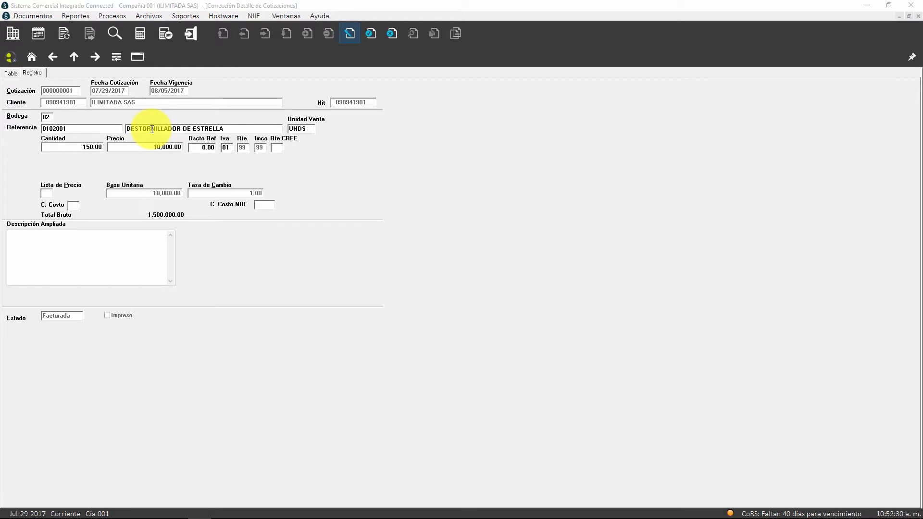
pyautogui.press('Return')
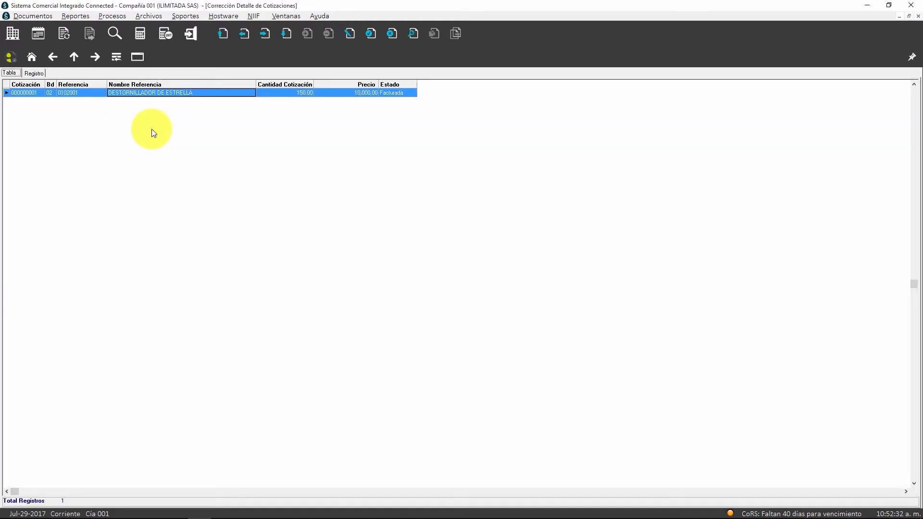
pyautogui.press('Escape')
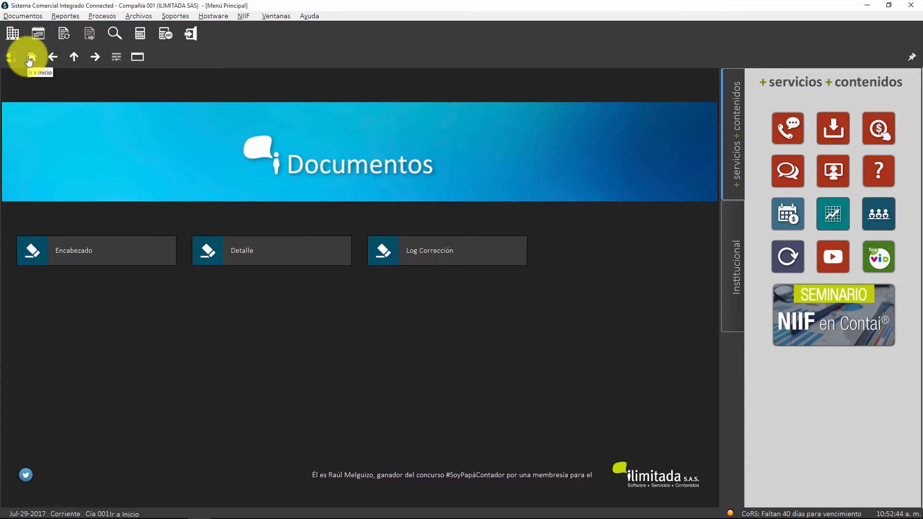
pyautogui.click(79, 259)
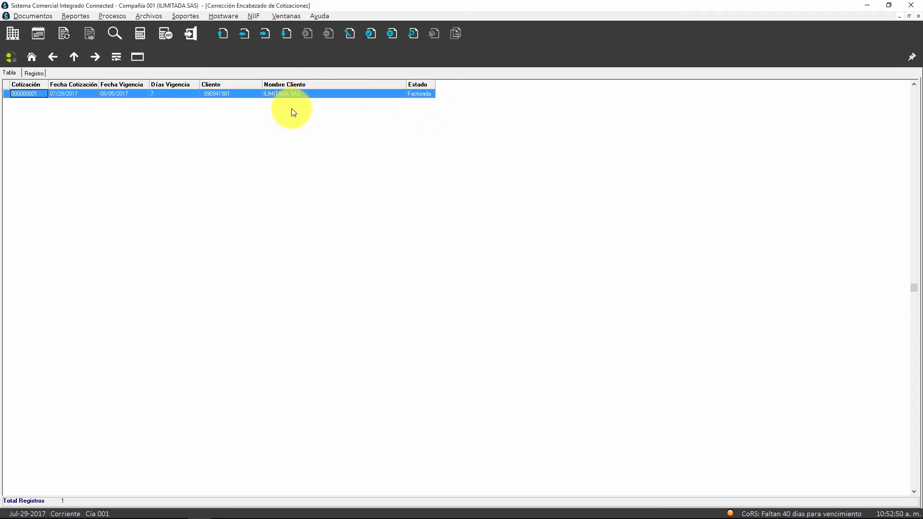
pyautogui.press('Escape')
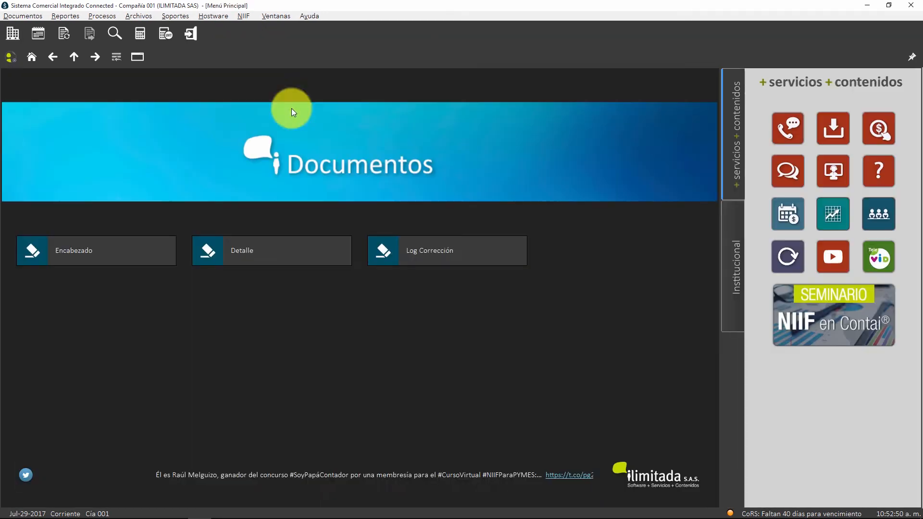
# Create another sales invoice from the same ILIMITADA SAS quotation using Facturas desde Cotizaciones, agreeing to continue with the already invoiced quotation.
pyautogui.click(33, 57)
pyautogui.click(100, 257)
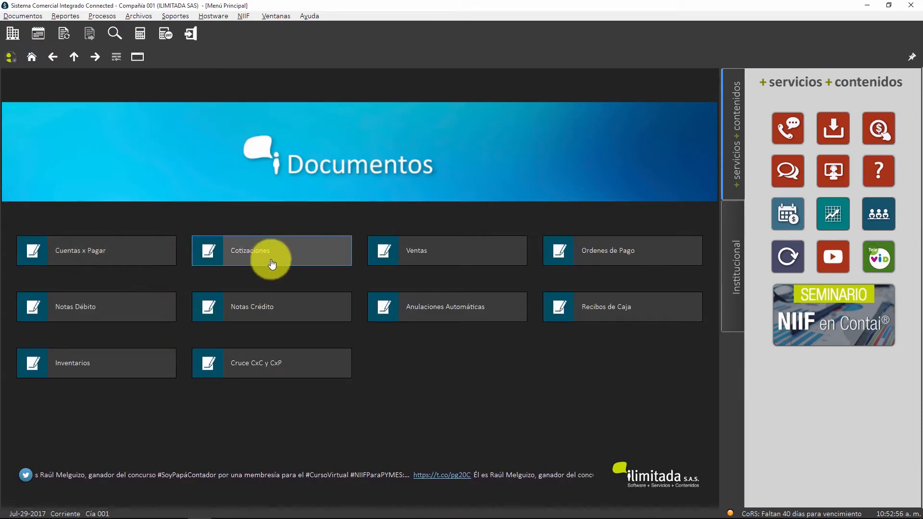
pyautogui.click(391, 258)
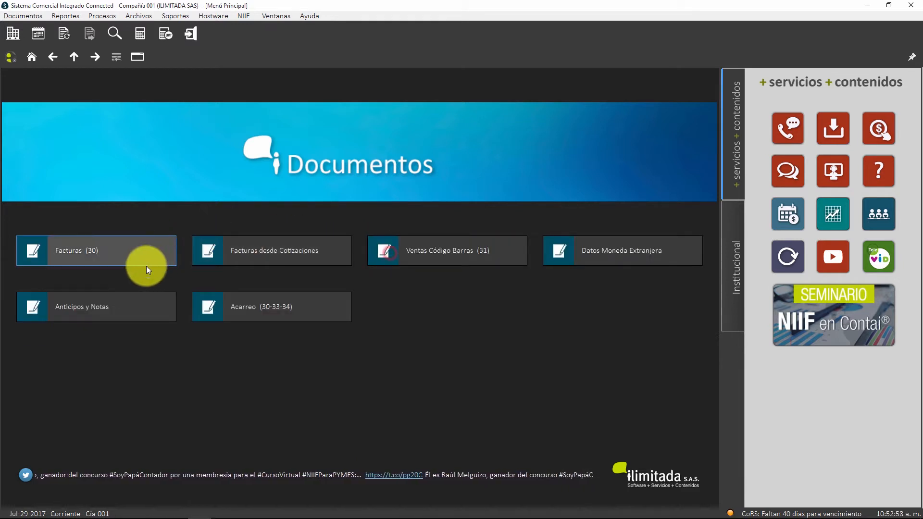
pyautogui.click(281, 252)
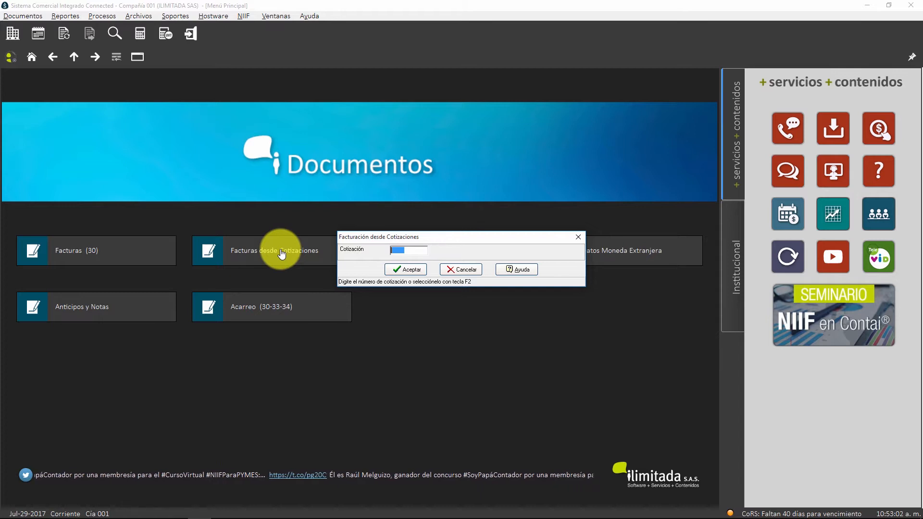
pyautogui.press('F2')
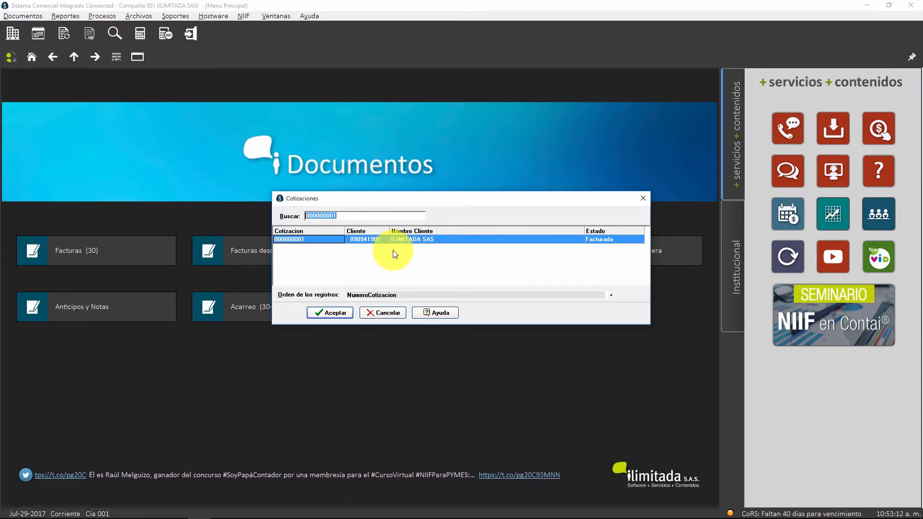
pyautogui.press('Return')
pyautogui.press('Return')
pyautogui.press('Return')
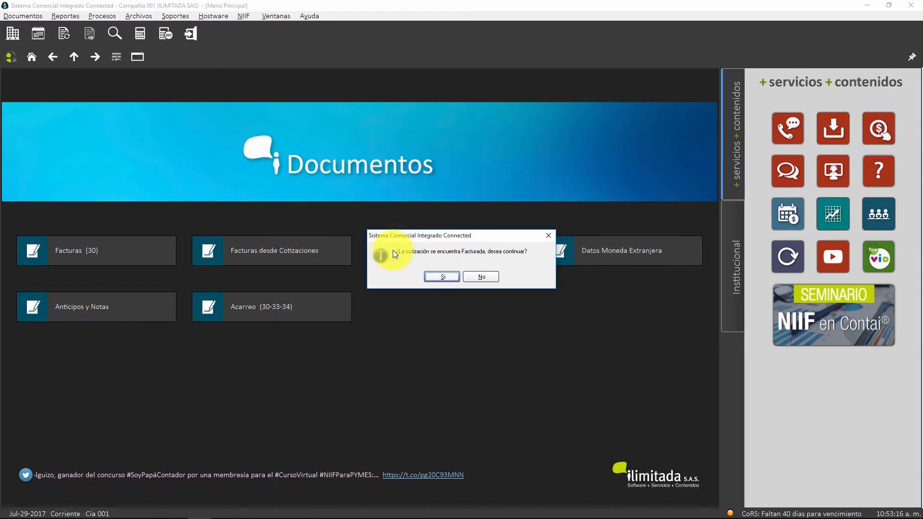
pyautogui.click(450, 279)
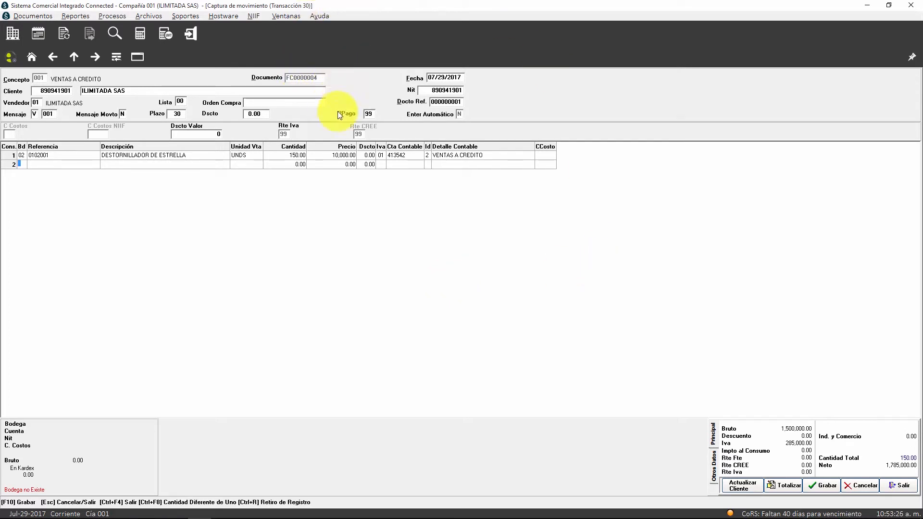
# Save the second invoice, confirm the save and dismiss the dialogs that follow.
pyautogui.click(821, 484)
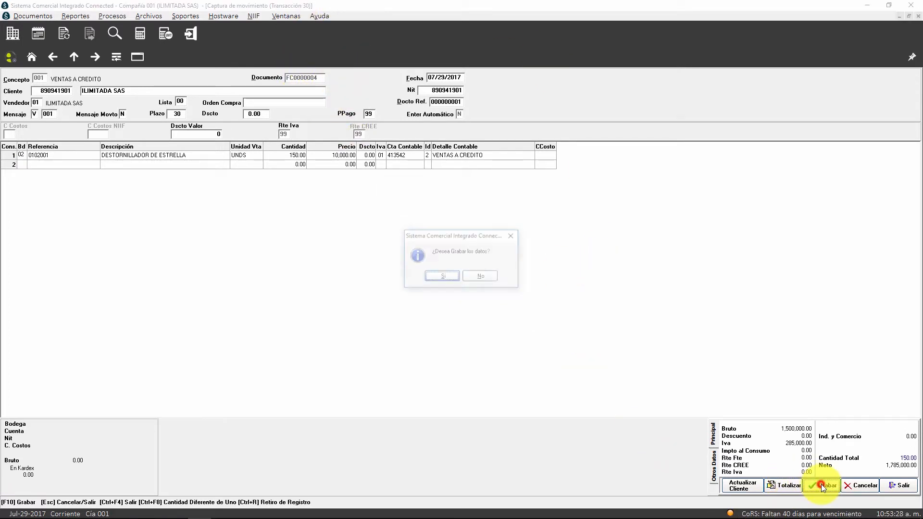
pyautogui.click(454, 277)
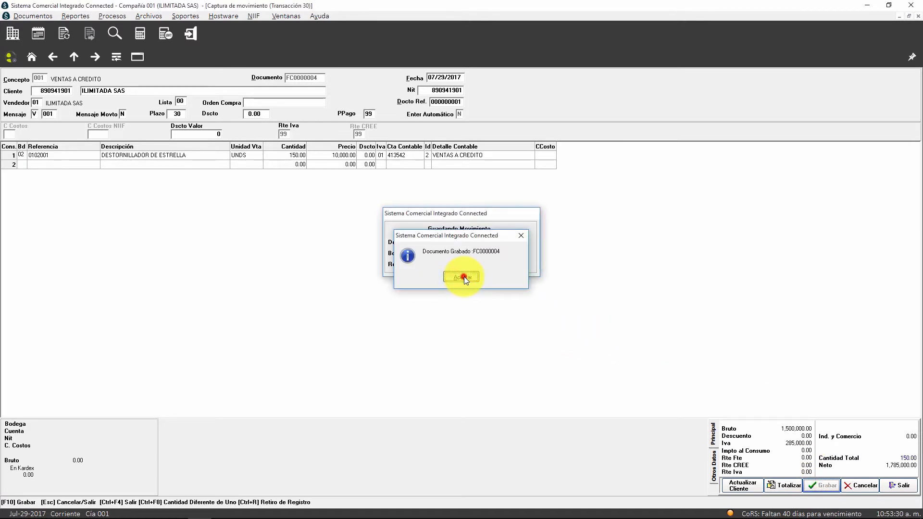
pyautogui.click(454, 278)
pyautogui.click(489, 281)
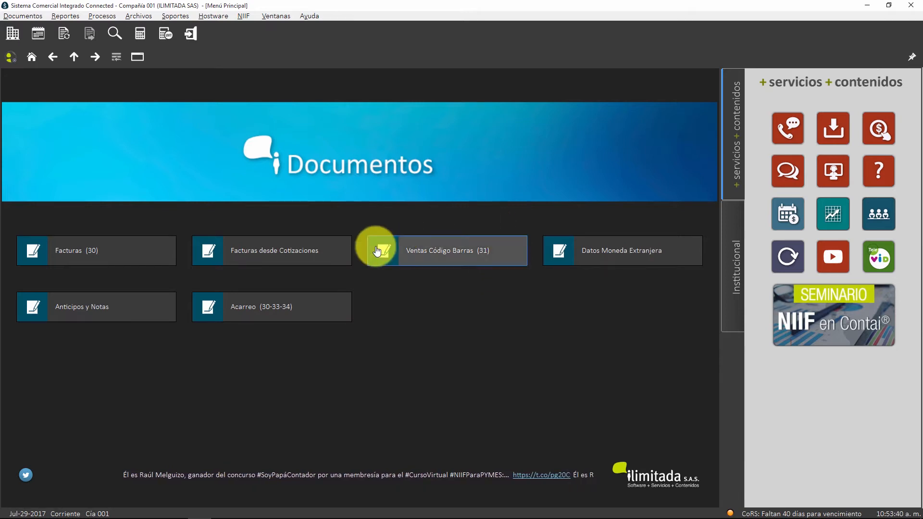
# Open the quotations closing process under Procesos, Cierres, and set its selection option to Fecha Cotización.
pyautogui.click(29, 57)
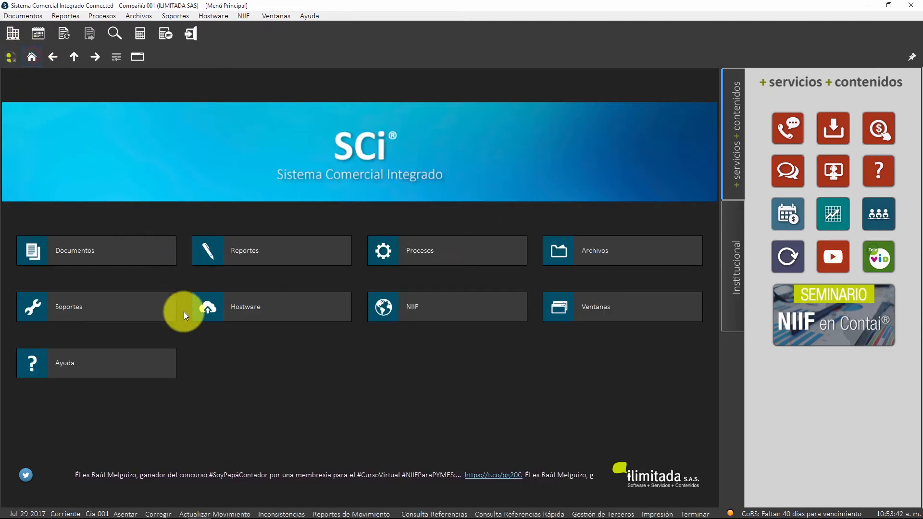
pyautogui.click(389, 249)
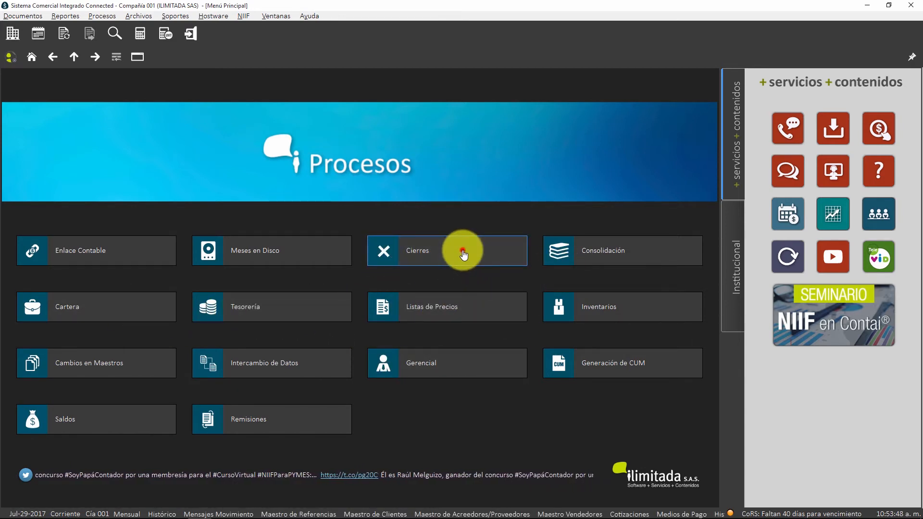
pyautogui.click(460, 251)
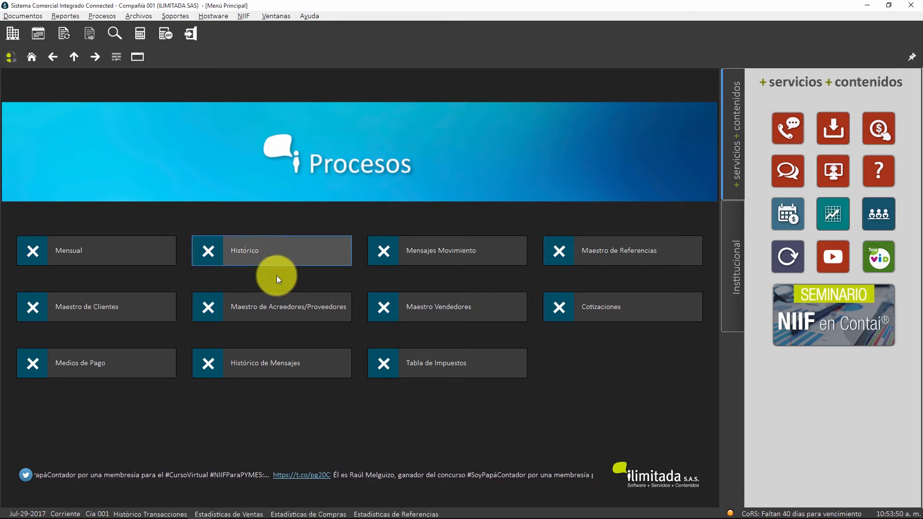
pyautogui.click(604, 306)
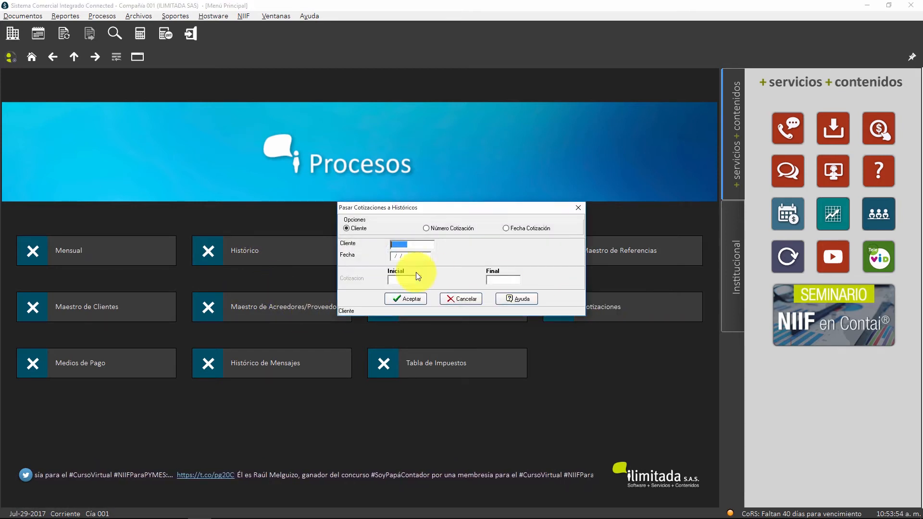
pyautogui.moveTo(373, 206); pyautogui.dragTo(282, 98)
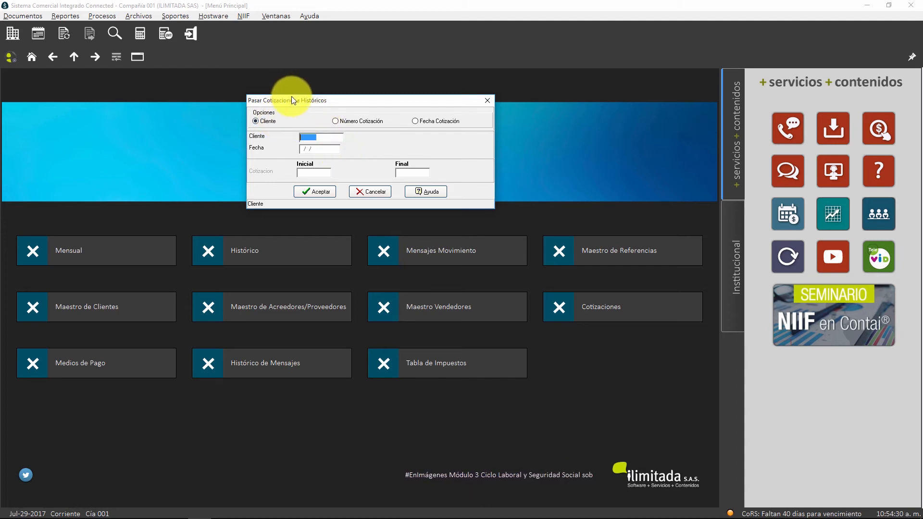
pyautogui.moveTo(291, 99); pyautogui.dragTo(283, 77)
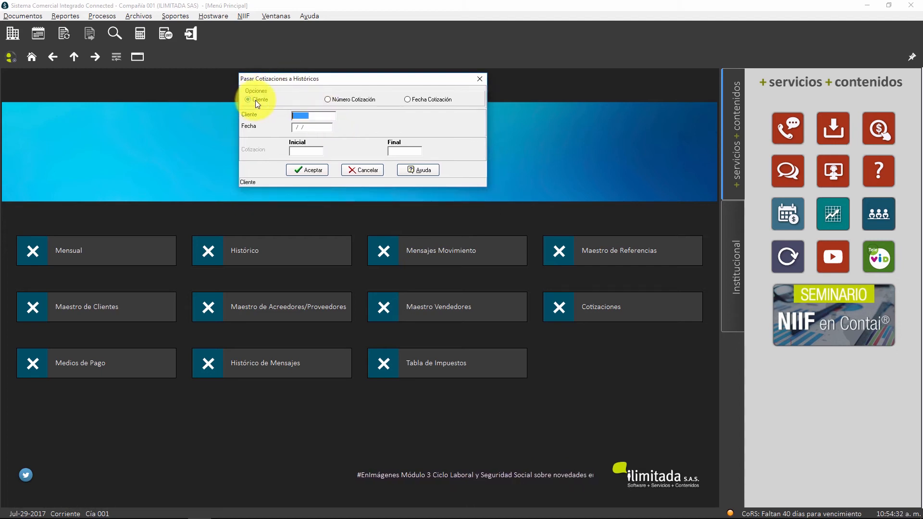
pyautogui.click(348, 99)
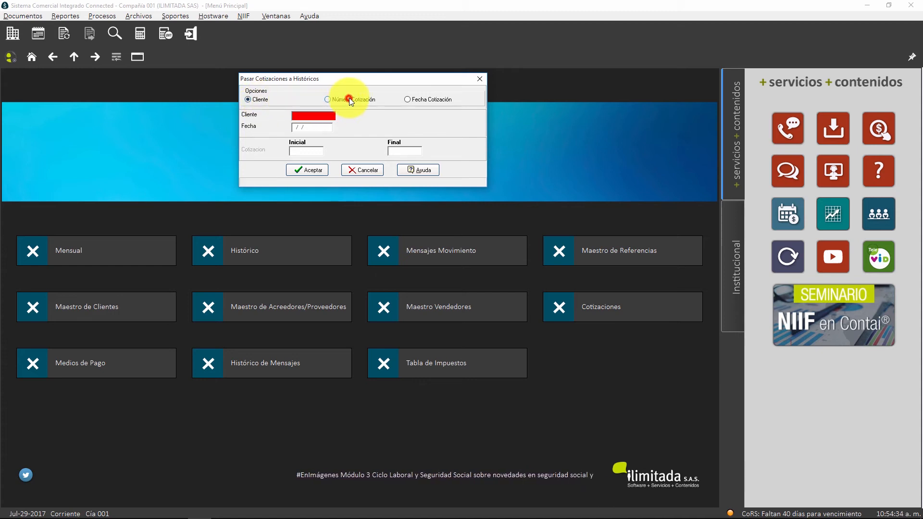
pyautogui.click(434, 100)
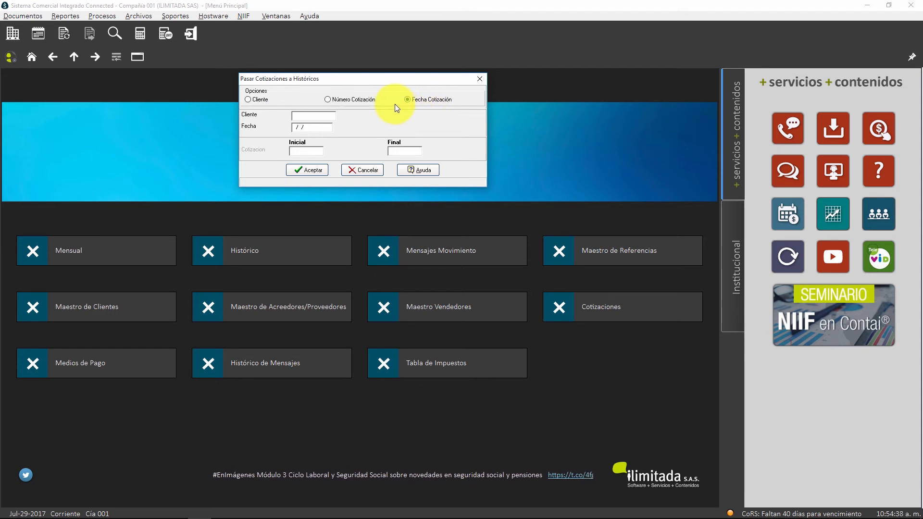
# Switch the selection option to Número Cotización and set the ILIMITADA SAS quotation as both the initial and final one in the range.
pyautogui.click(336, 99)
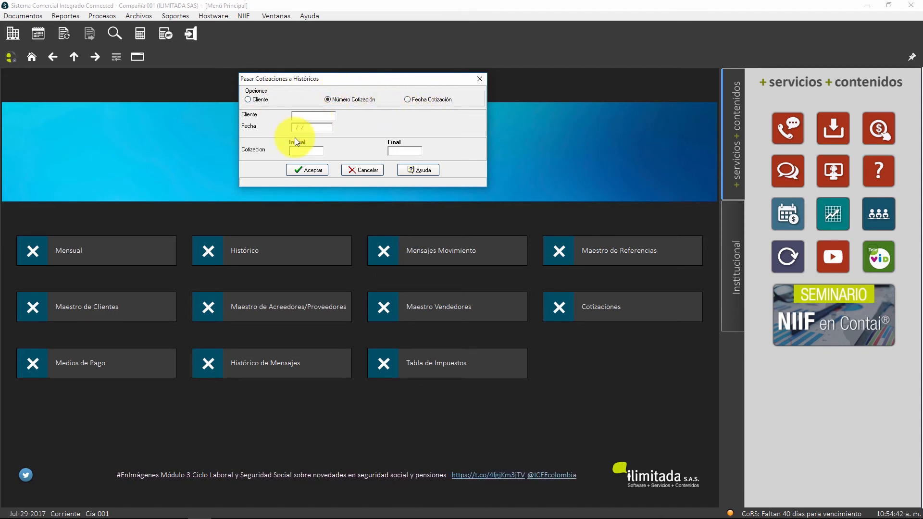
pyautogui.click(302, 150)
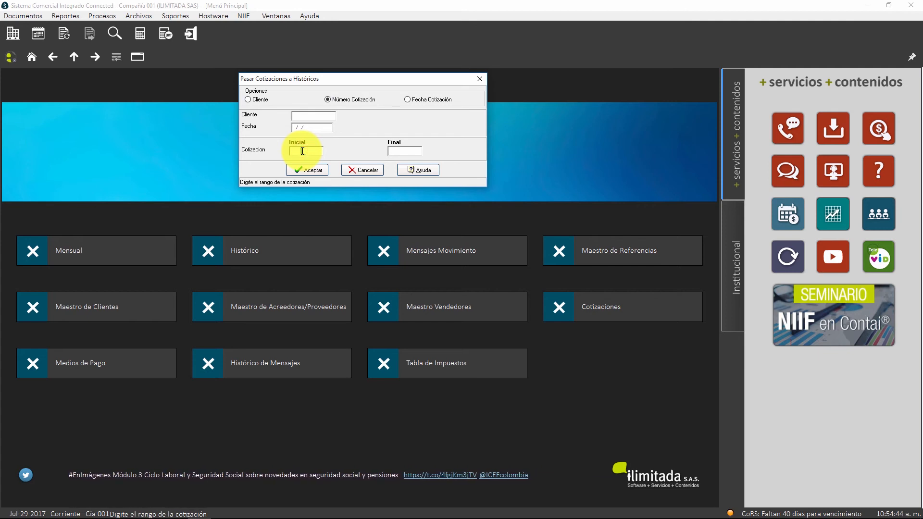
pyautogui.press('F2')
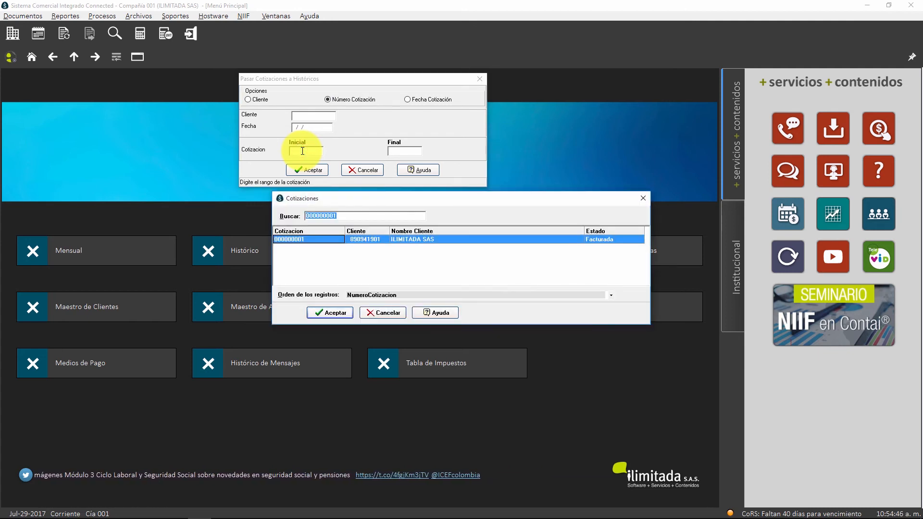
pyautogui.click(302, 151)
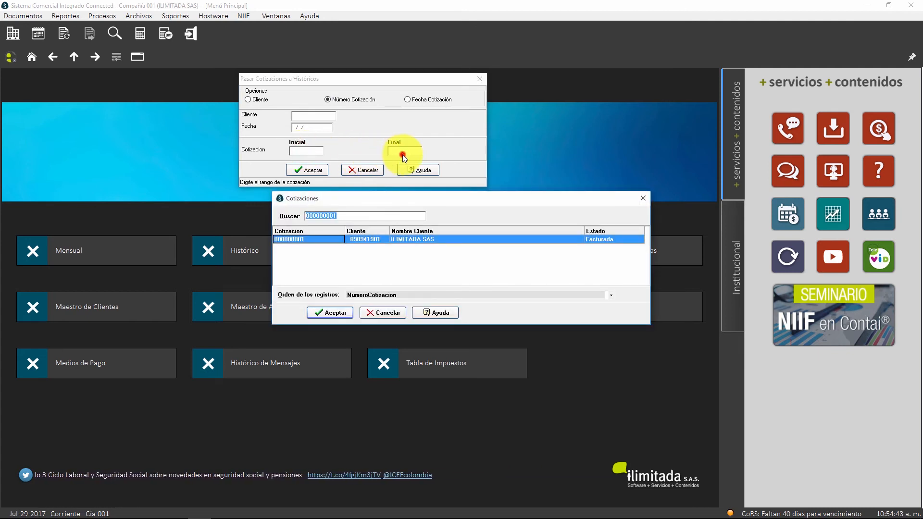
pyautogui.doubleClick(380, 240)
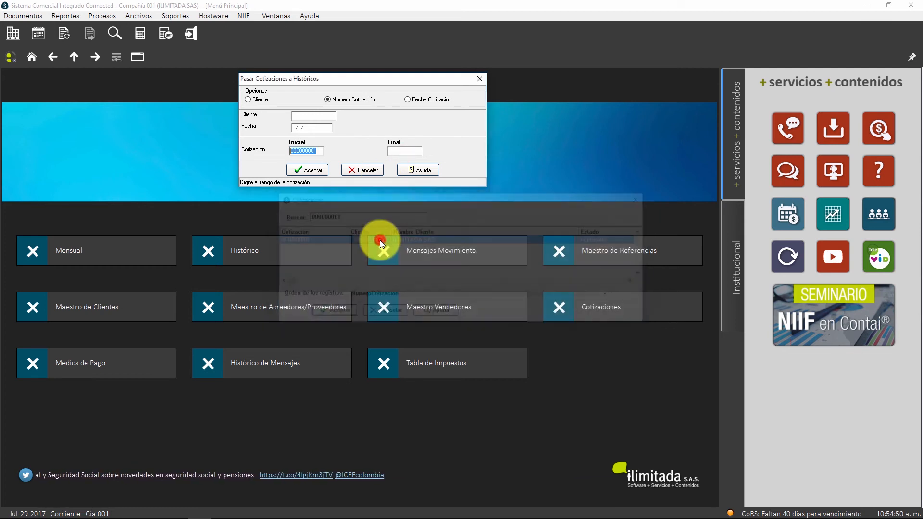
pyautogui.press('Tab')
pyautogui.press('Tab')
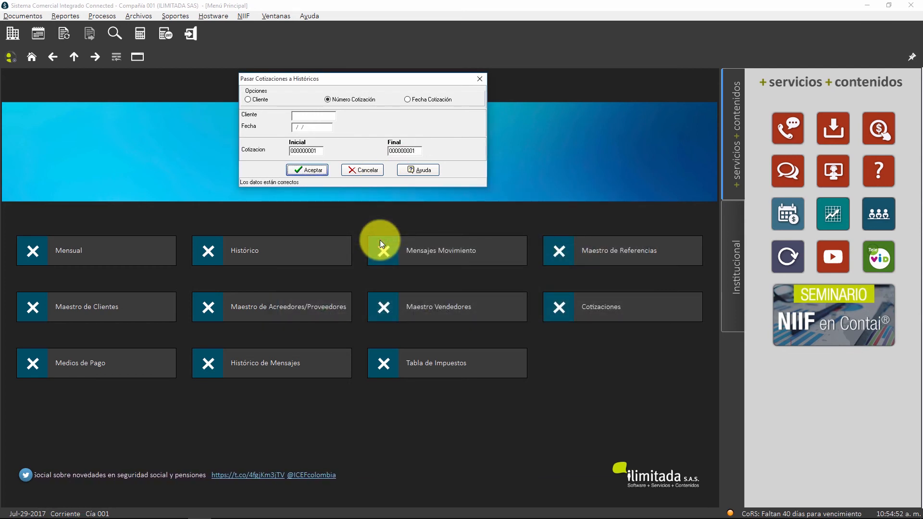
# Run the transfer of the selected quotation range to the quotations history, agreeing to perform the process and dismissing the closing message.
pyautogui.press('Return')
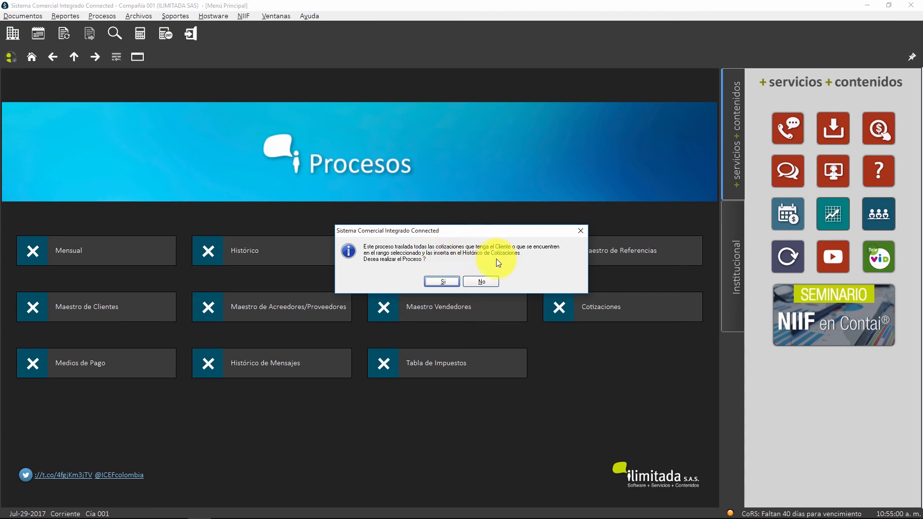
pyautogui.click(442, 282)
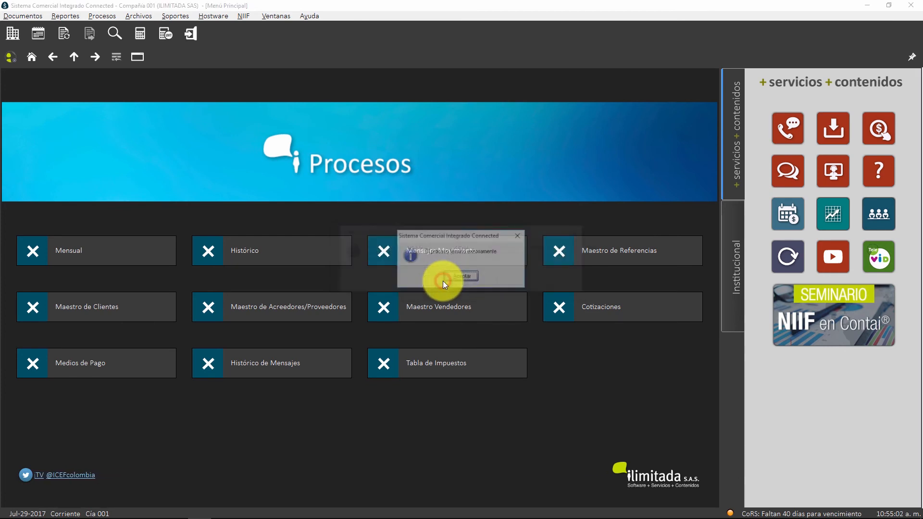
pyautogui.click(459, 275)
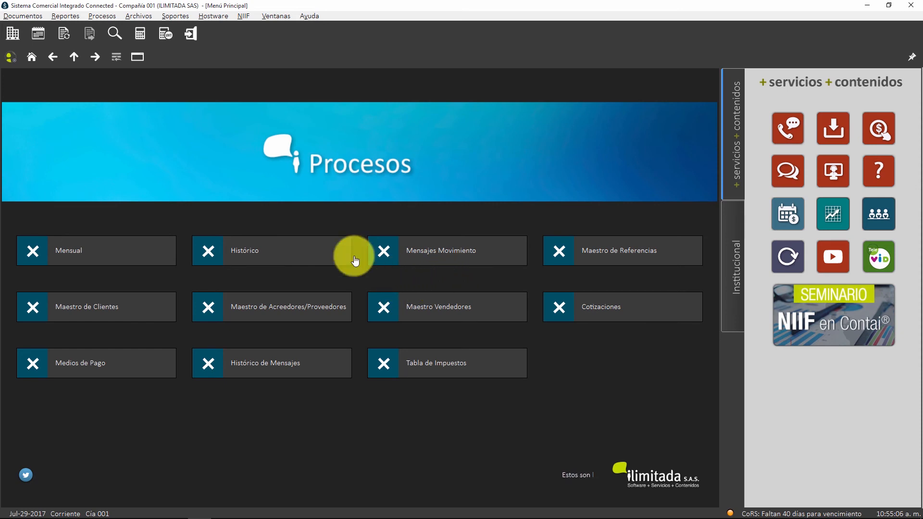
# Check the Encabezado correction list for remaining quotations under the document corrections, and dismiss the message that appears.
pyautogui.click(30, 60)
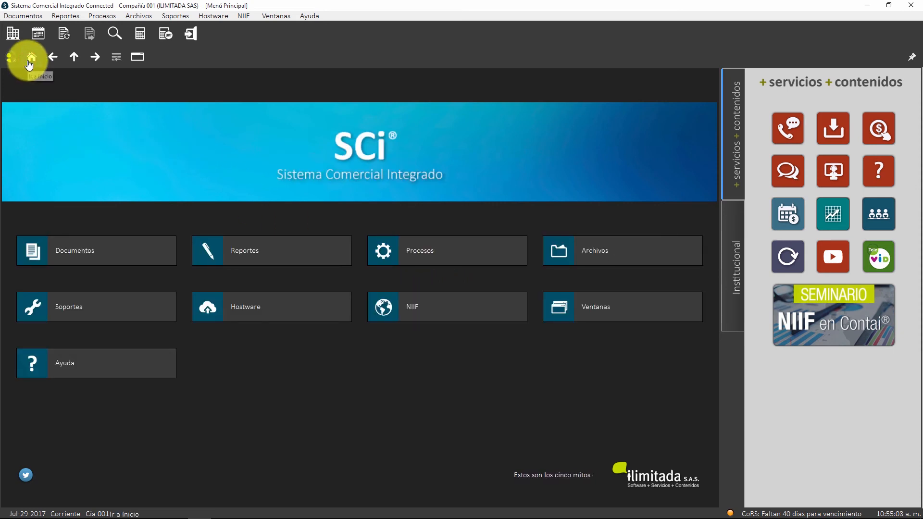
pyautogui.click(92, 250)
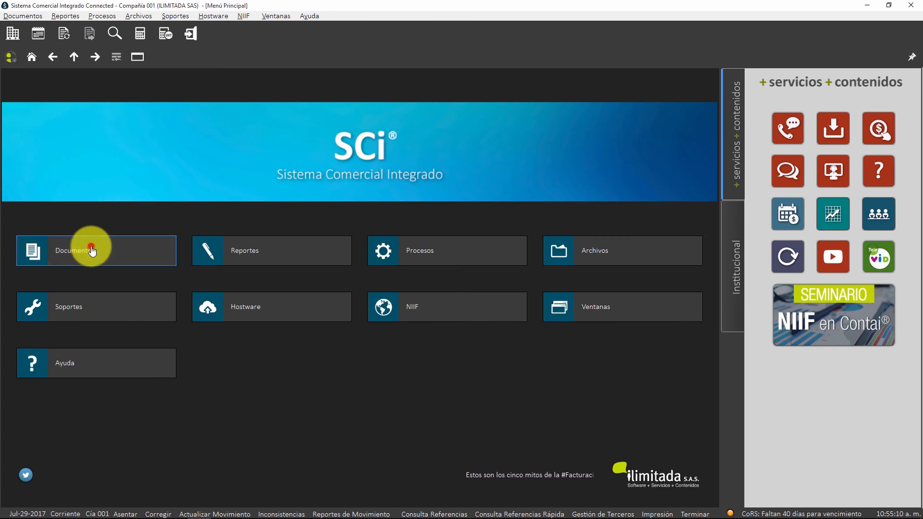
pyautogui.click(236, 249)
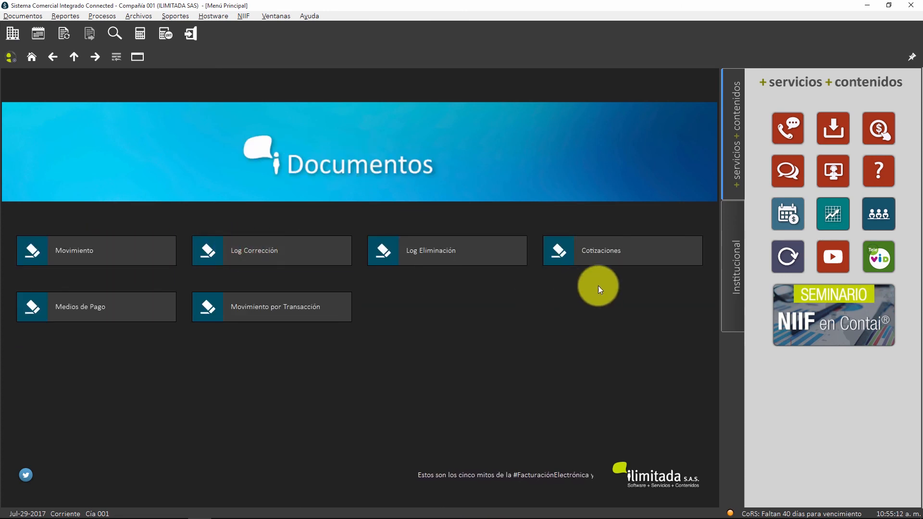
pyautogui.click(618, 251)
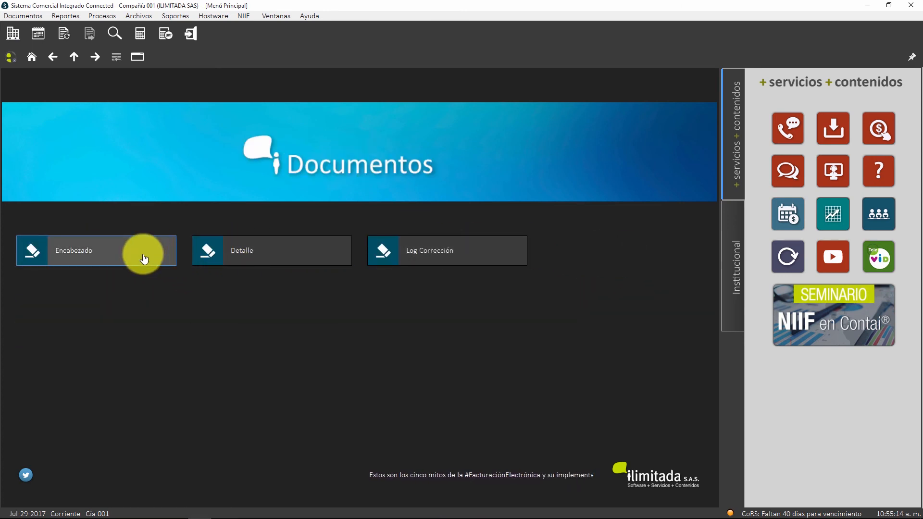
pyautogui.click(128, 250)
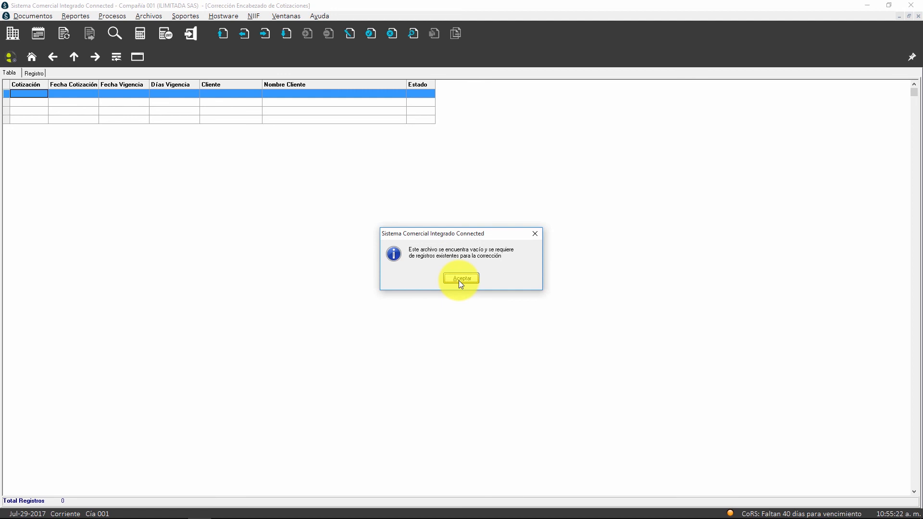
pyautogui.click(461, 278)
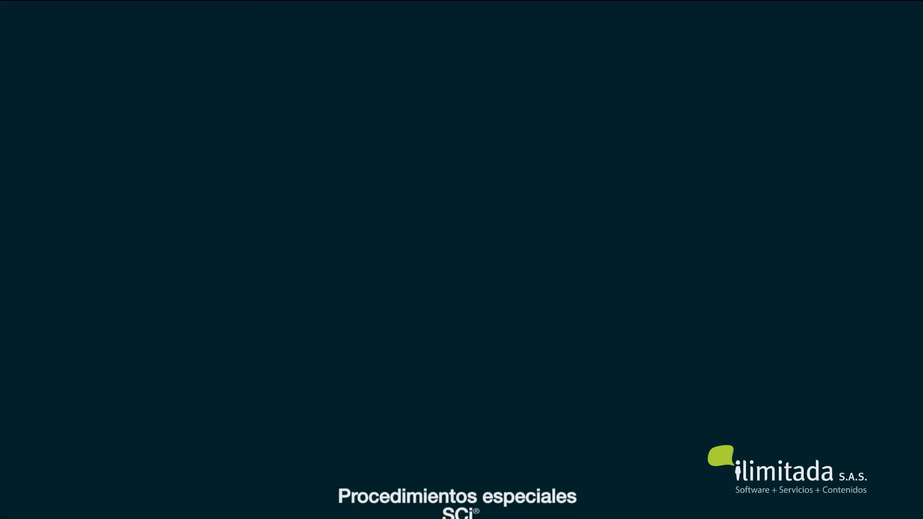